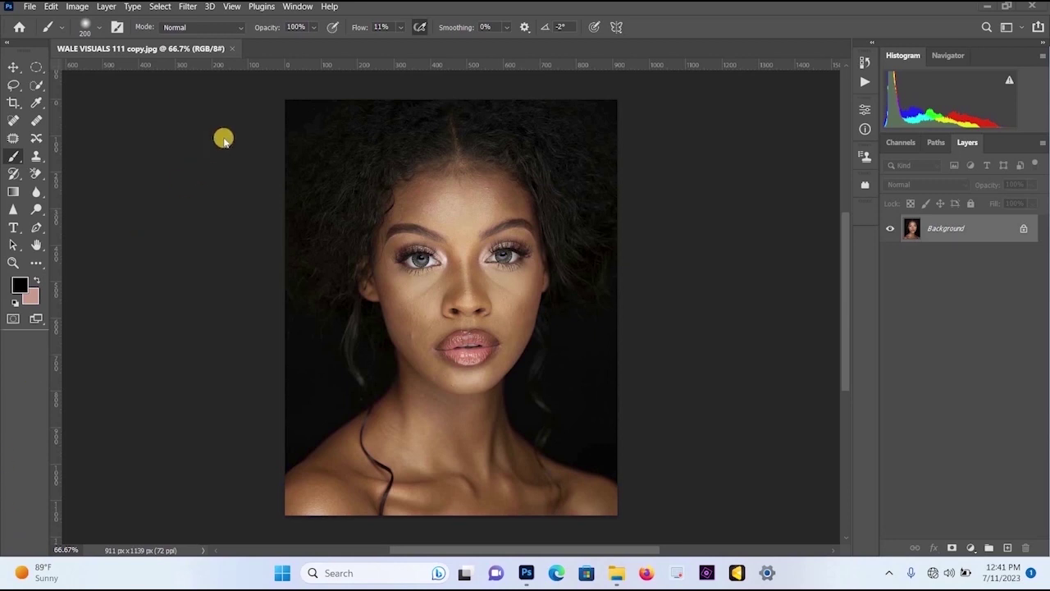
{"action": "left_click", "coordinate": [187, 7]}
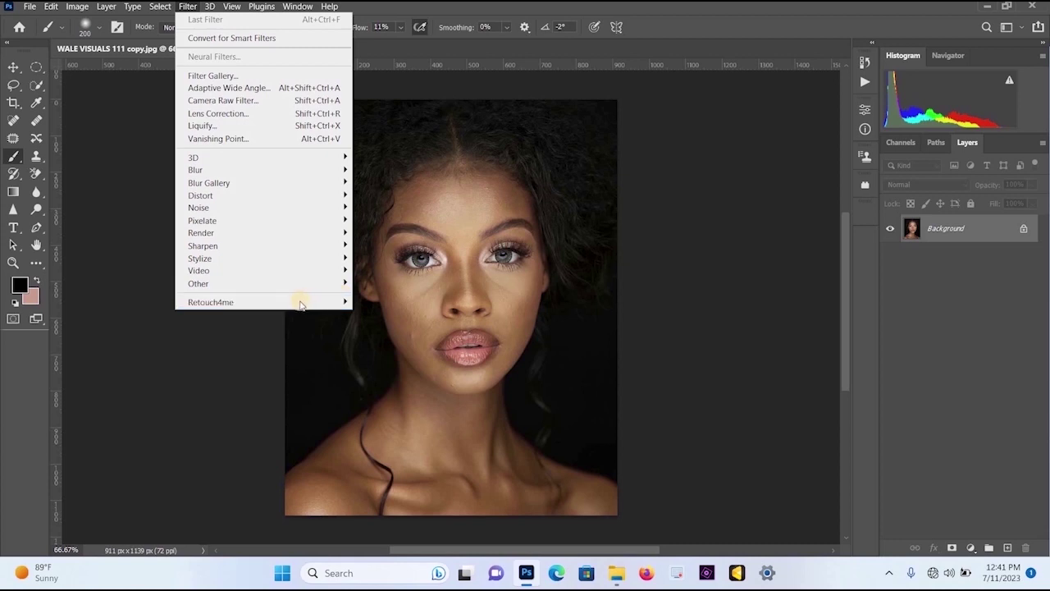
{"action": "mouse_move", "coordinate": [345, 302]}
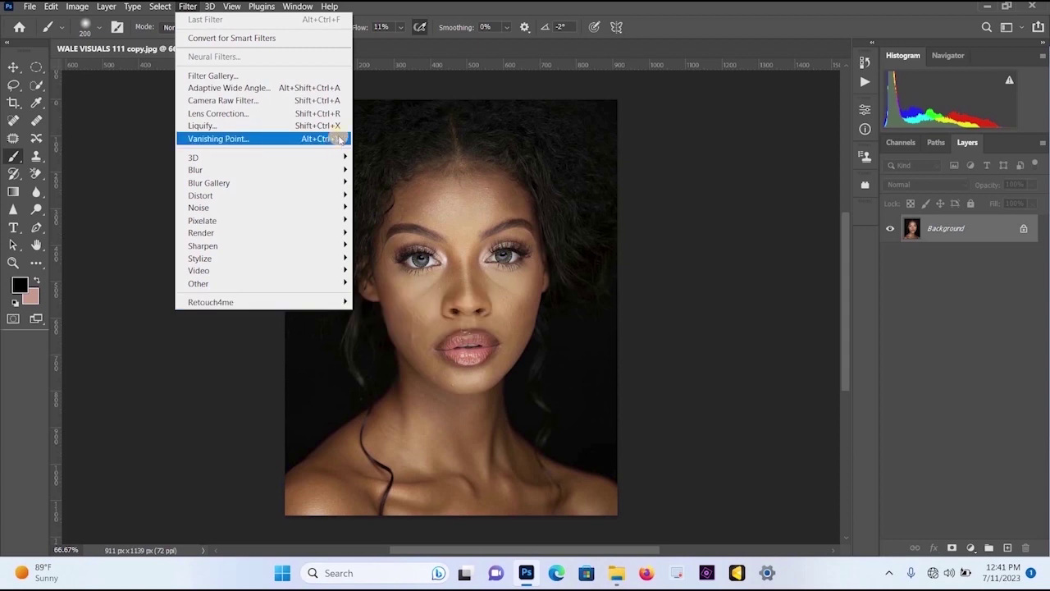
{"action": "mouse_move", "coordinate": [189, 304]}
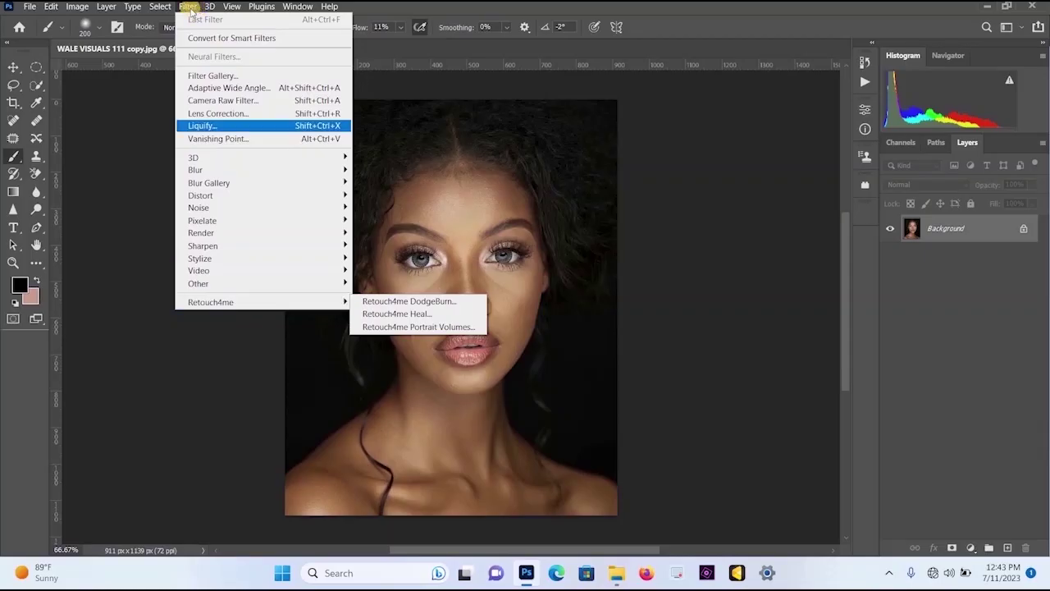
{"action": "left_click", "coordinate": [191, 10]}
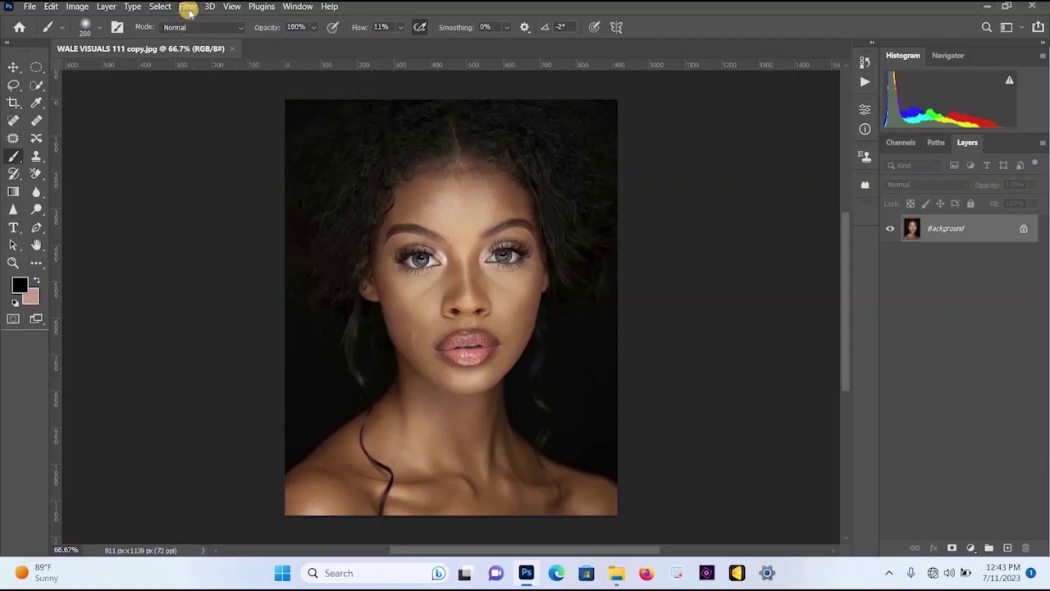
Step: Duplicate the Background layer as Background copy within the same document
{"action": "right_click", "coordinate": [947, 231]}
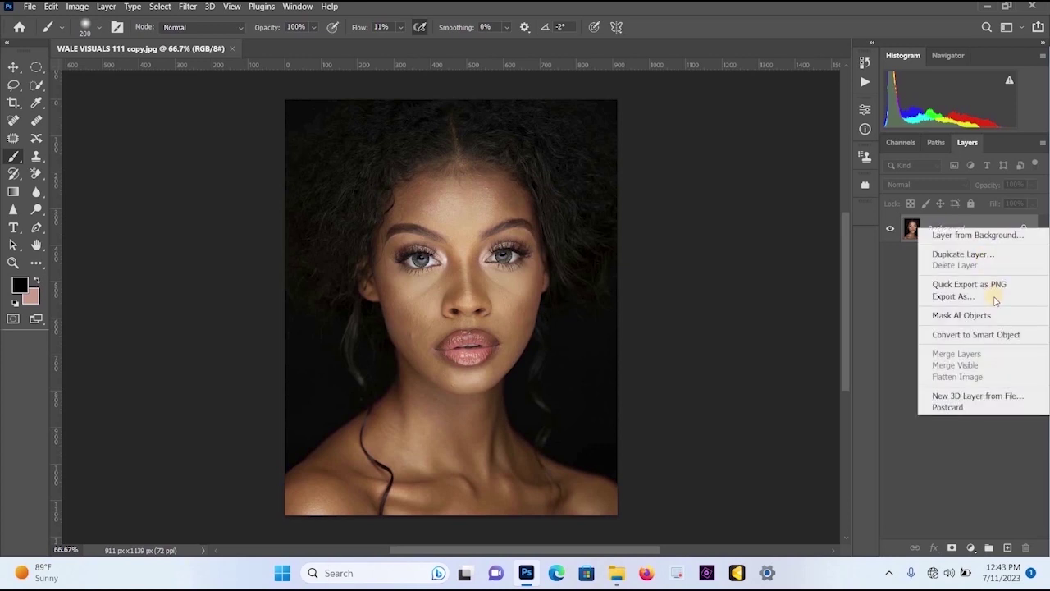
{"action": "left_click", "coordinate": [982, 255]}
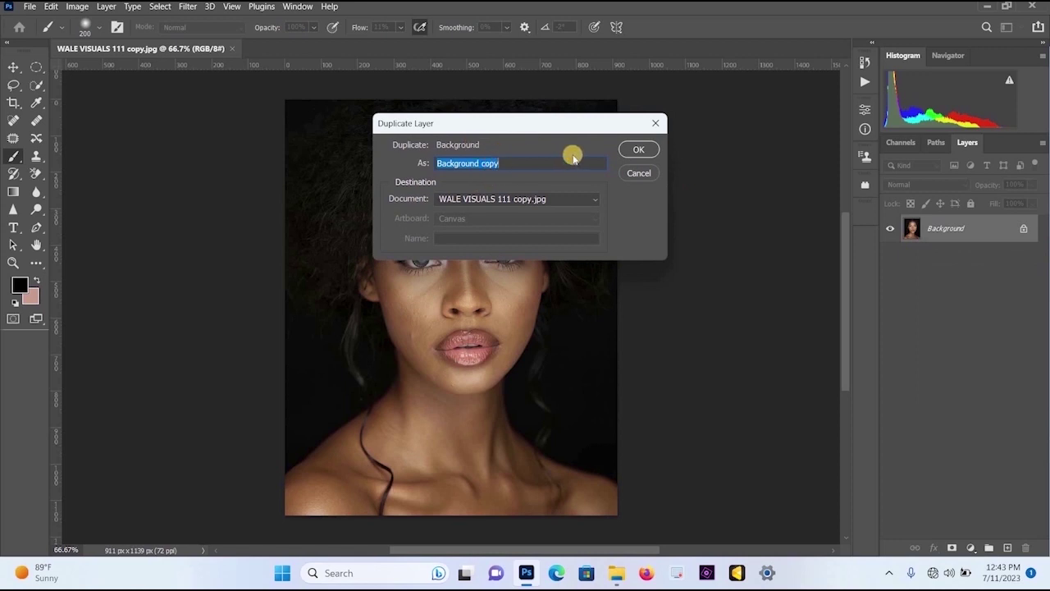
{"action": "left_click", "coordinate": [634, 150]}
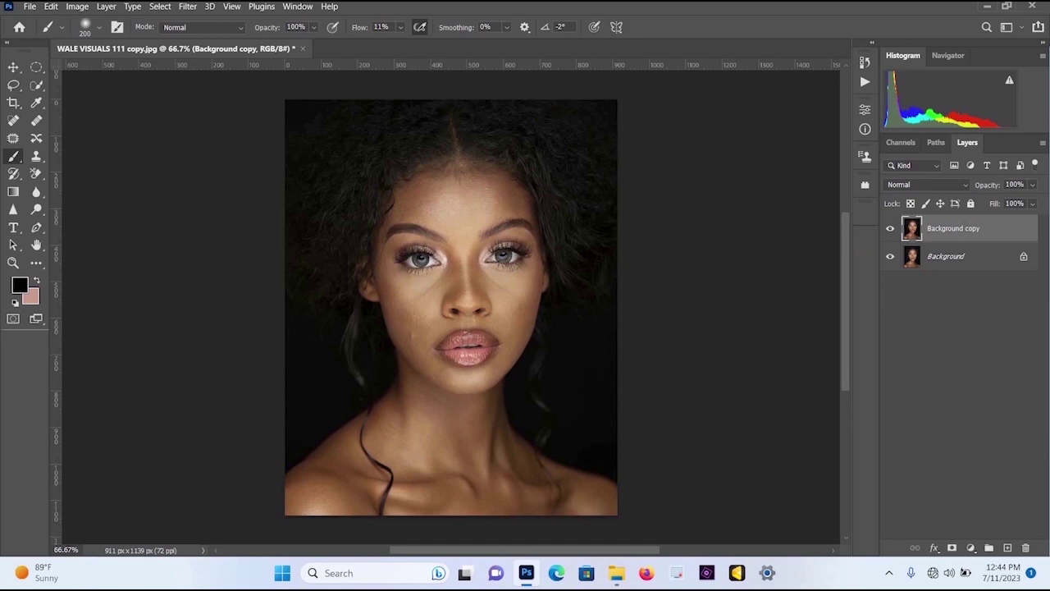
Step: Start the Retouch4me Heal filter on the Background copy layer and maximize its window
{"action": "left_click", "coordinate": [210, 7]}
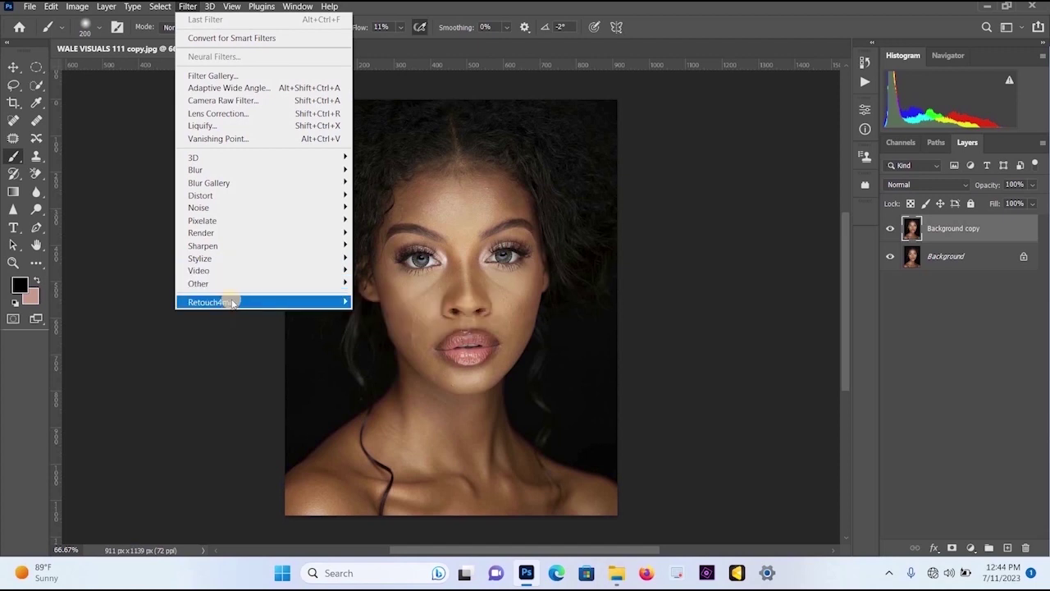
{"action": "mouse_move", "coordinate": [298, 301]}
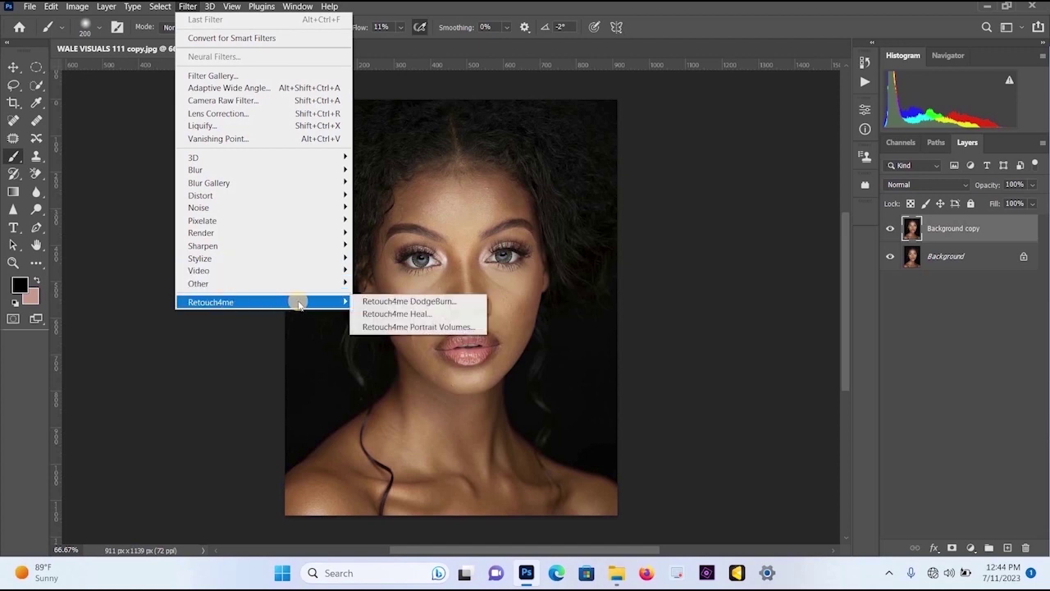
{"action": "left_click", "coordinate": [416, 314]}
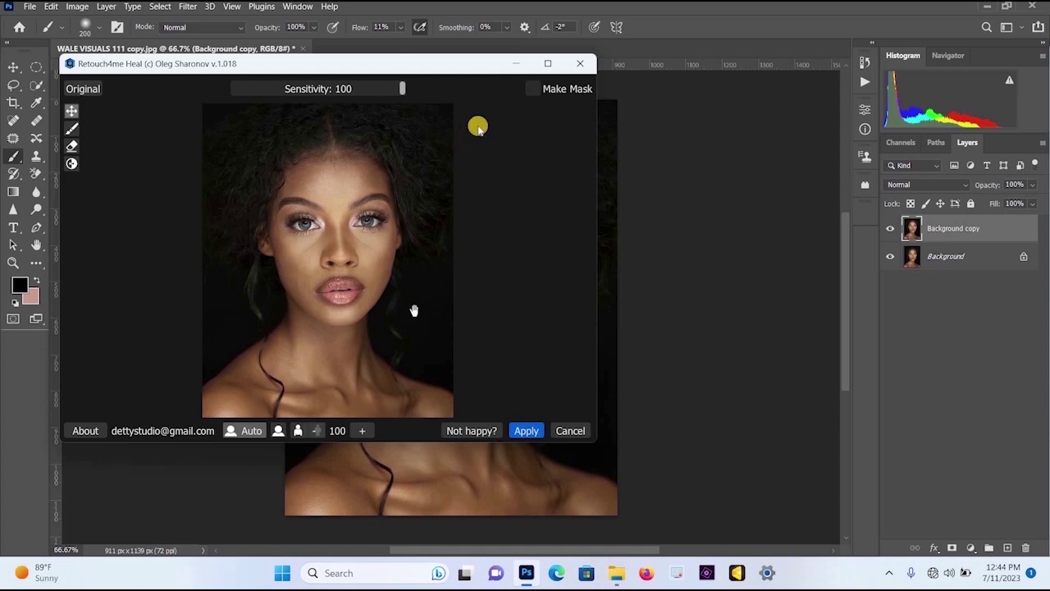
{"action": "scroll", "coordinate": [347, 242], "scroll_direction": "up", "scroll_amount": 1}
{"action": "scroll", "coordinate": [348, 242], "scroll_direction": "up", "scroll_amount": 3}
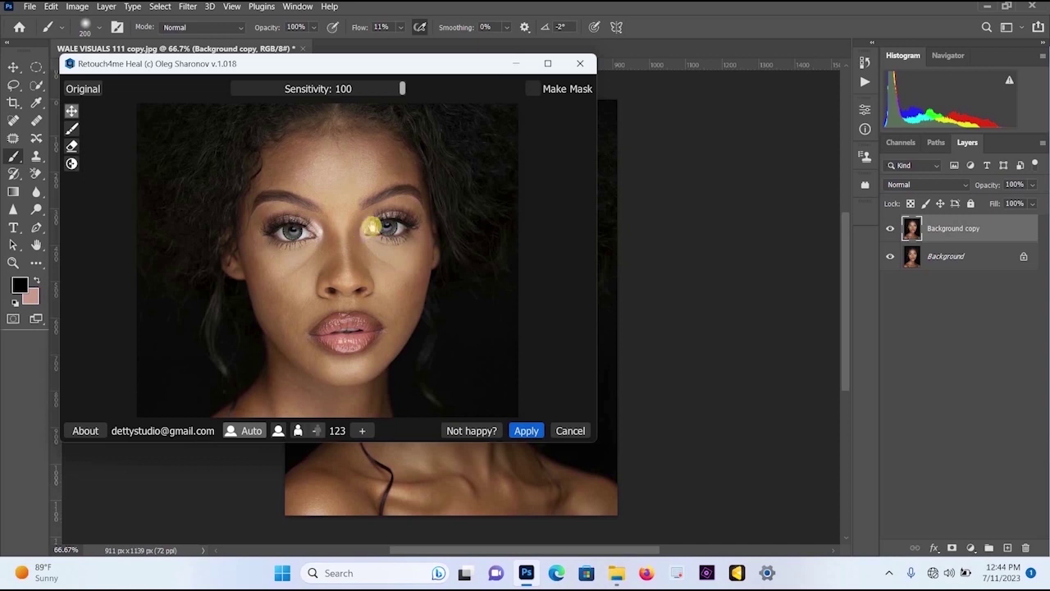
{"action": "scroll", "coordinate": [370, 223], "scroll_direction": "up", "scroll_amount": 2}
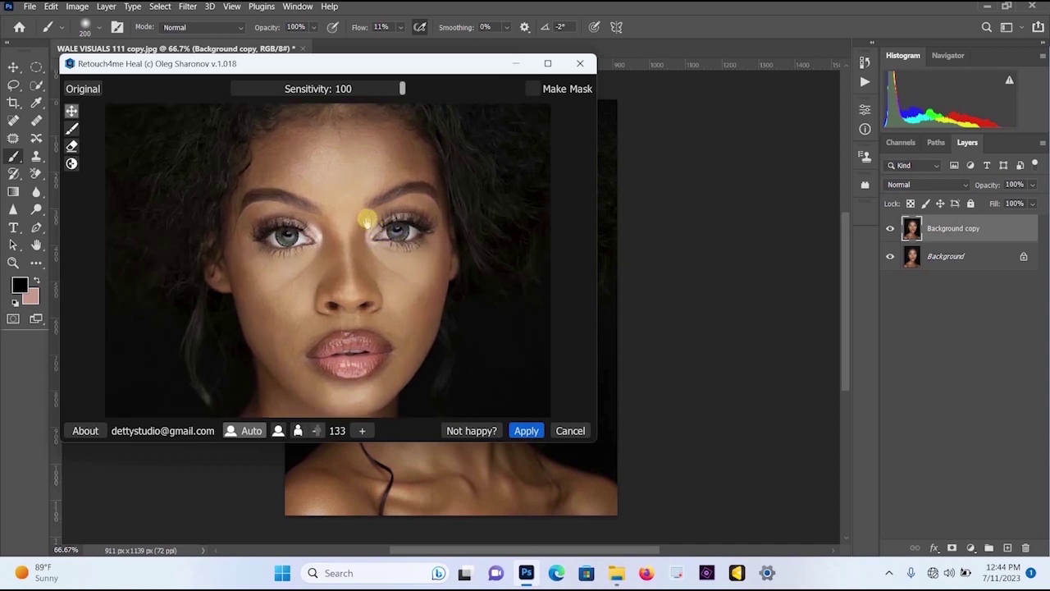
{"action": "scroll", "coordinate": [367, 219], "scroll_direction": "up", "scroll_amount": 3}
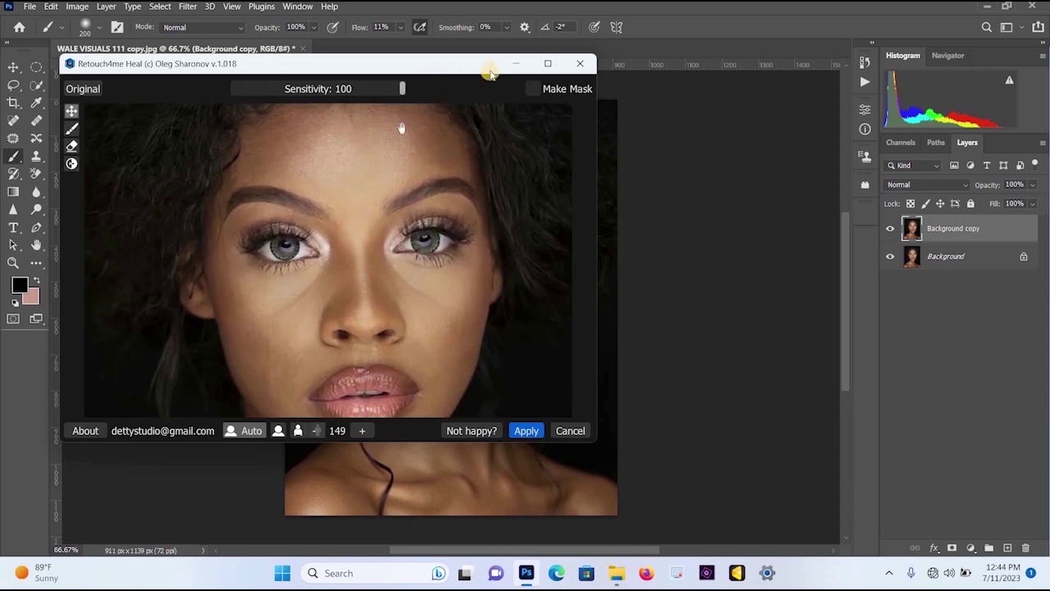
{"action": "left_click", "coordinate": [549, 64]}
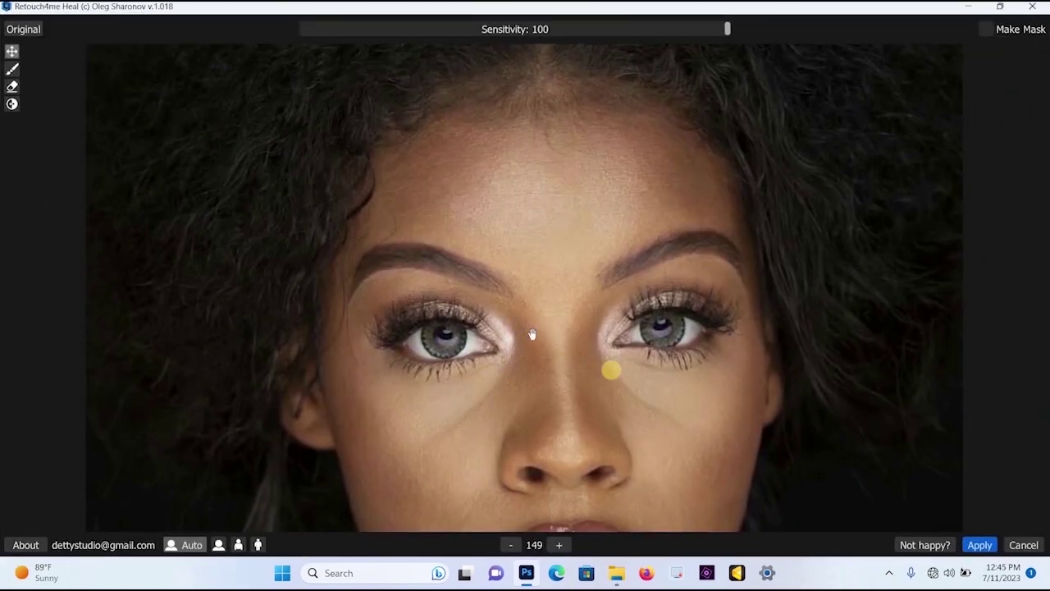
Step: Compare the healed preview with the original photo around the mouth, eyes and forehead
{"action": "scroll", "coordinate": [534, 270], "scroll_direction": "up", "scroll_amount": 3}
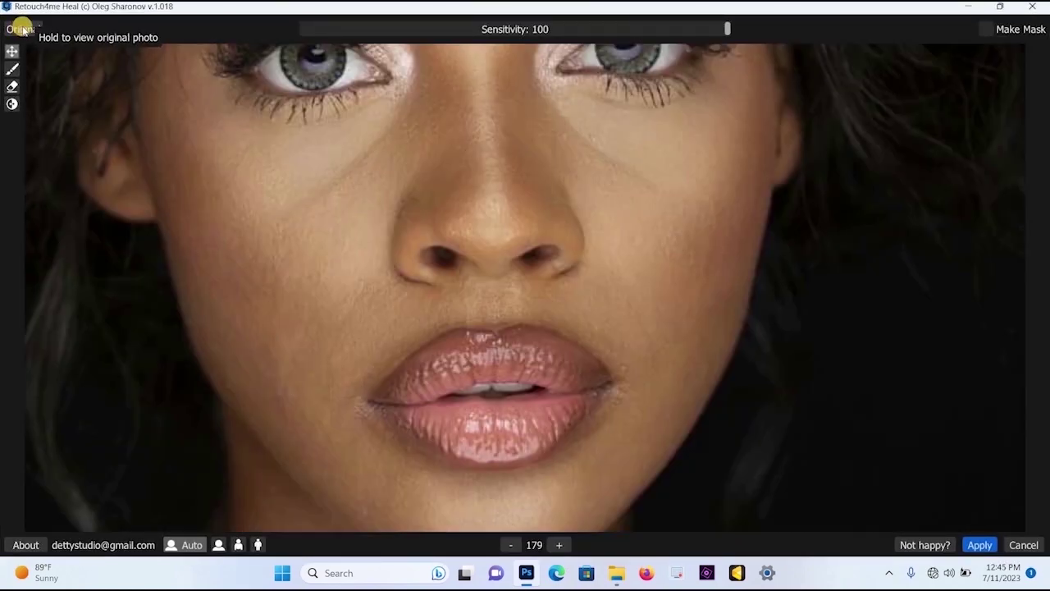
{"action": "left_click", "coordinate": [23, 29]}
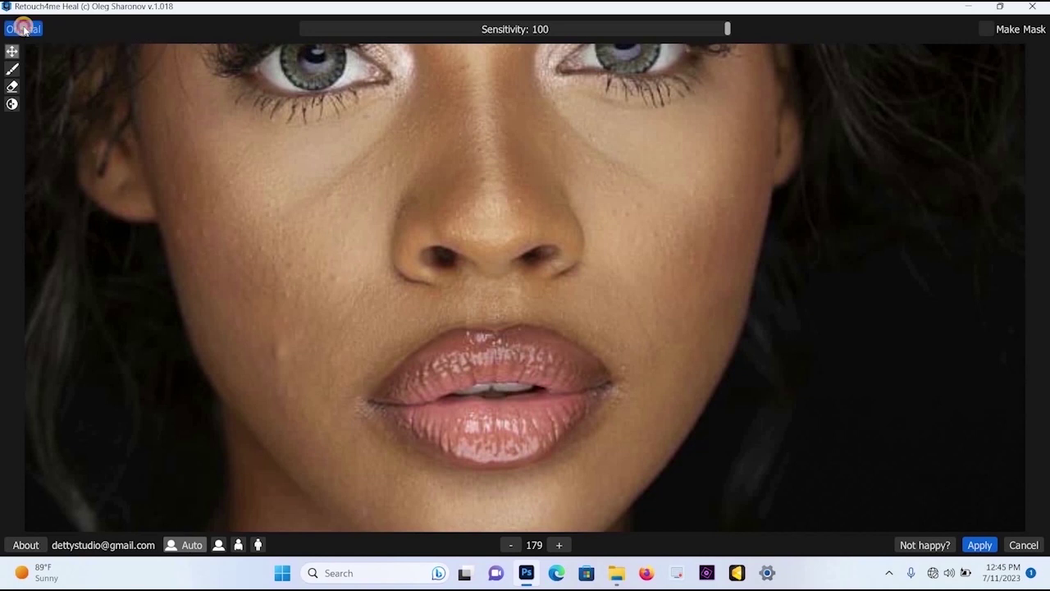
{"action": "left_click_drag", "start_coordinate": [23, 29], "coordinate": [23, 28]}
{"action": "left_click_drag", "start_coordinate": [340, 189], "coordinate": [450, 403]}
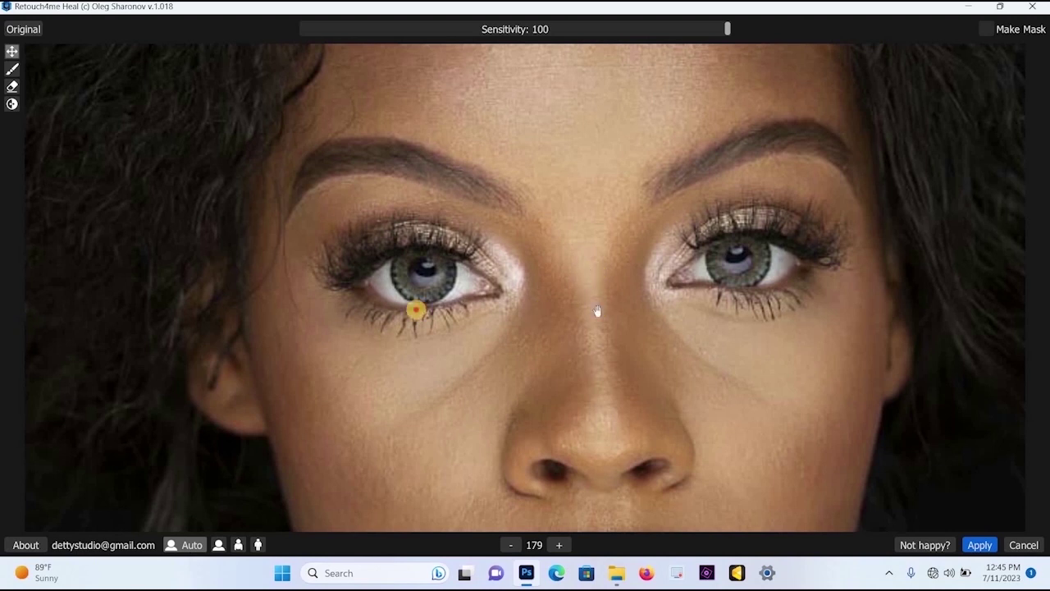
{"action": "left_click_drag", "start_coordinate": [416, 307], "coordinate": [225, 136]}
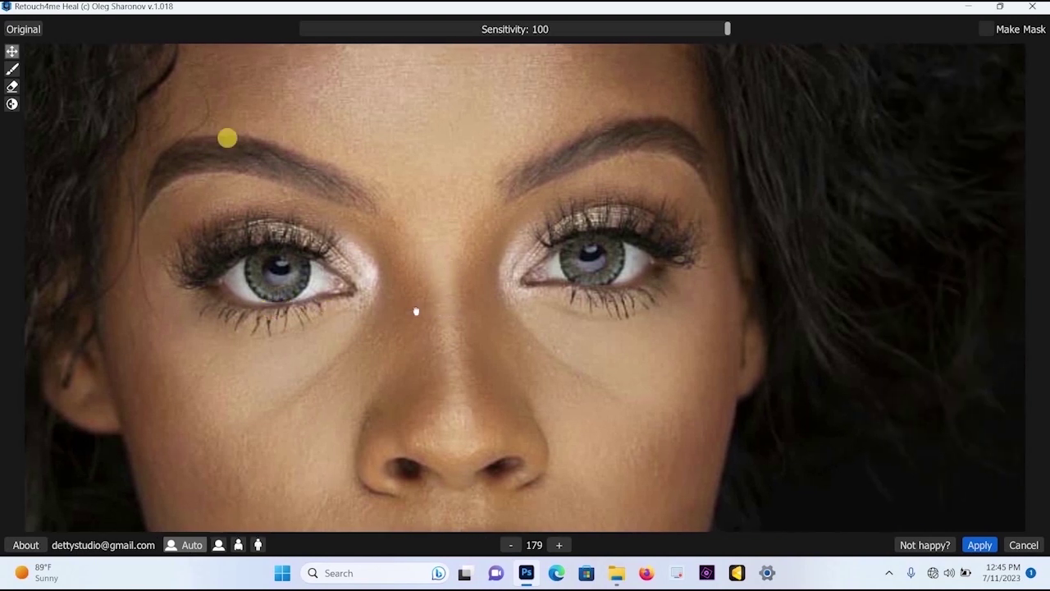
{"action": "left_click", "coordinate": [14, 30]}
Step: Examine the healed skin texture on the cheek and beside the nose against the original photo
{"action": "scroll", "coordinate": [351, 368], "scroll_direction": "up", "scroll_amount": 4}
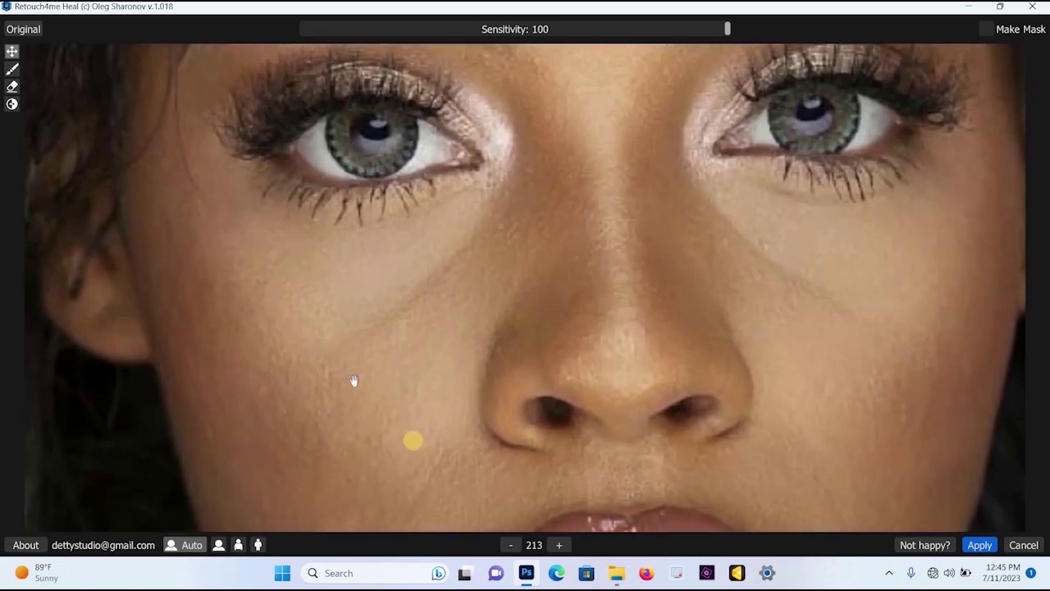
{"action": "scroll", "coordinate": [353, 380], "scroll_direction": "up", "scroll_amount": 1}
{"action": "left_click_drag", "start_coordinate": [353, 379], "coordinate": [441, 266]}
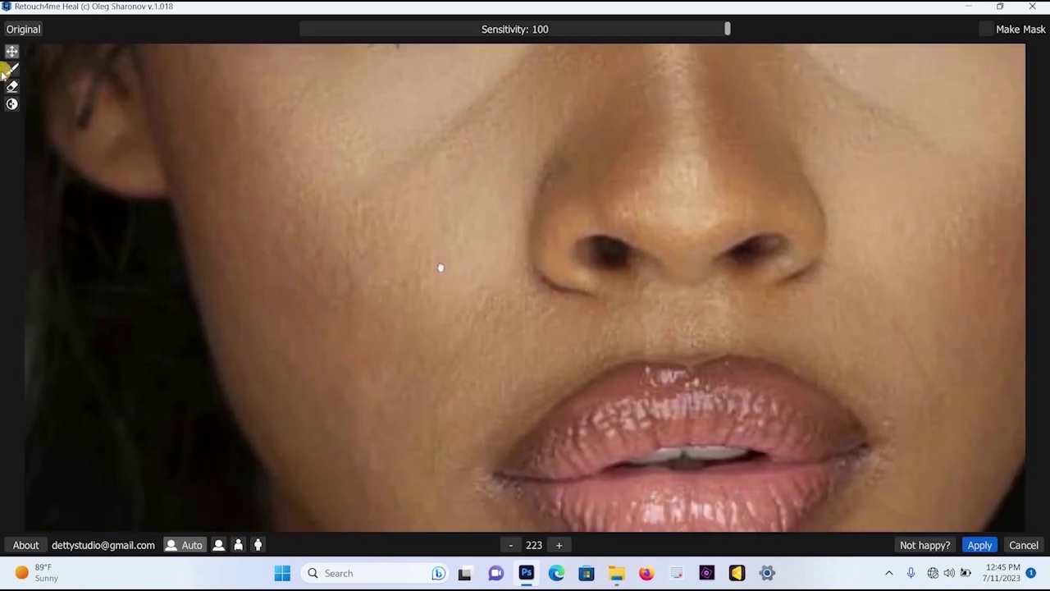
{"action": "left_click", "coordinate": [20, 30]}
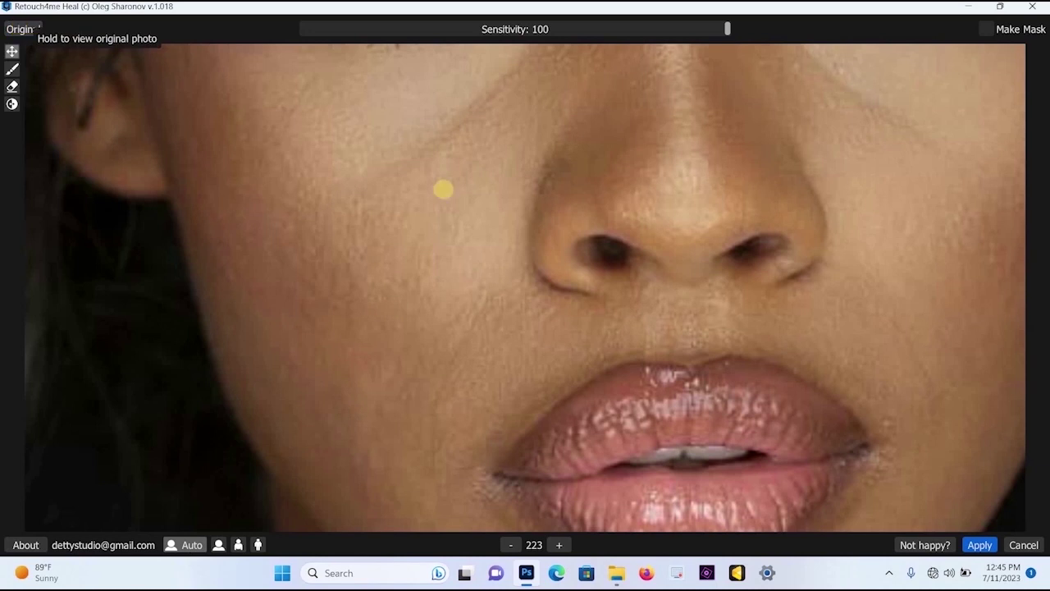
{"action": "left_click_drag", "start_coordinate": [443, 188], "coordinate": [443, 191]}
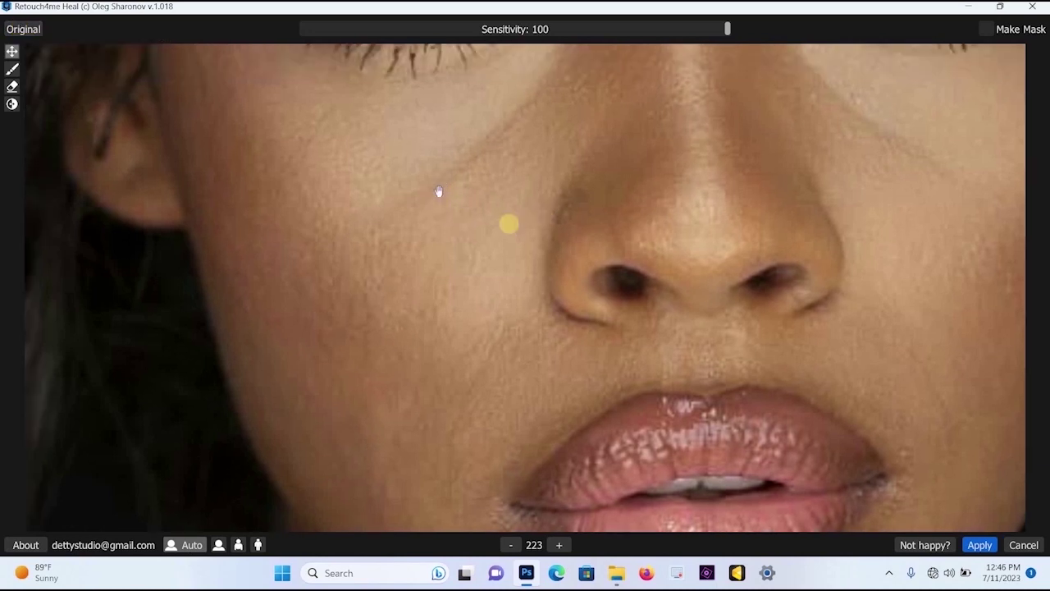
{"action": "scroll", "coordinate": [466, 236], "scroll_direction": "down", "scroll_amount": 1}
{"action": "left_click_drag", "start_coordinate": [466, 235], "coordinate": [455, 326]}
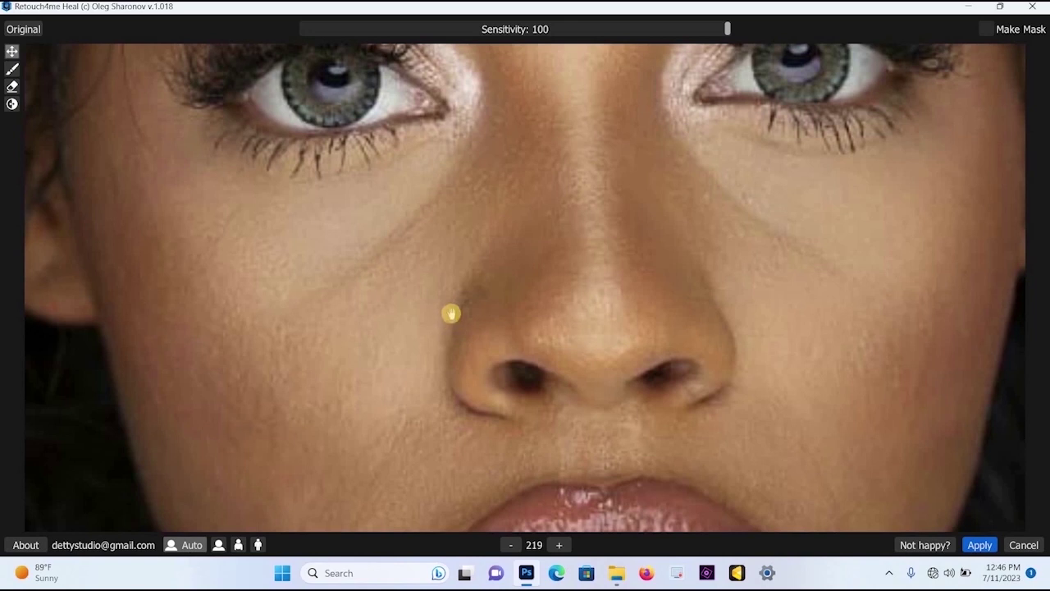
Step: Erase the healing mask spots on the cheek left of the nose with the size 10 eraser and preview the result
{"action": "left_click", "coordinate": [12, 87]}
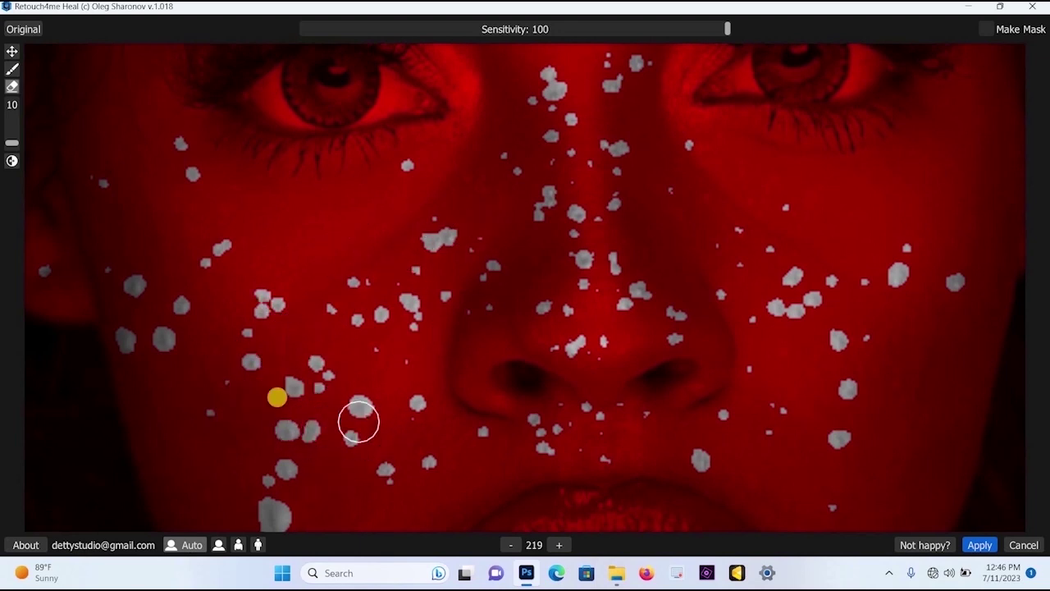
{"action": "left_click", "coordinate": [12, 86]}
{"action": "mouse_move", "coordinate": [359, 410]}
{"action": "left_mouse_down"}
{"action": "mouse_move", "coordinate": [308, 483]}
{"action": "mouse_move", "coordinate": [316, 397]}
{"action": "mouse_move", "coordinate": [287, 505]}
{"action": "mouse_move", "coordinate": [321, 363]}
{"action": "mouse_move", "coordinate": [275, 484]}
{"action": "mouse_move", "coordinate": [285, 379]}
{"action": "mouse_move", "coordinate": [276, 504]}
{"action": "mouse_move", "coordinate": [244, 457]}
{"action": "mouse_move", "coordinate": [276, 499]}
{"action": "mouse_move", "coordinate": [257, 493]}
{"action": "mouse_move", "coordinate": [255, 361]}
{"action": "mouse_move", "coordinate": [289, 298]}
{"action": "mouse_move", "coordinate": [204, 404]}
{"action": "mouse_move", "coordinate": [202, 435]}
{"action": "mouse_move", "coordinate": [253, 333]}
{"action": "mouse_move", "coordinate": [134, 374]}
{"action": "mouse_move", "coordinate": [172, 293]}
{"action": "mouse_move", "coordinate": [203, 266]}
{"action": "mouse_move", "coordinate": [162, 363]}
{"action": "mouse_move", "coordinate": [178, 342]}
{"action": "mouse_move", "coordinate": [236, 231]}
{"action": "mouse_move", "coordinate": [126, 262]}
{"action": "mouse_move", "coordinate": [134, 297]}
{"action": "mouse_move", "coordinate": [65, 272]}
{"action": "mouse_move", "coordinate": [347, 339]}
{"action": "mouse_move", "coordinate": [386, 501]}
{"action": "mouse_move", "coordinate": [413, 417]}
{"action": "mouse_move", "coordinate": [423, 455]}
{"action": "mouse_move", "coordinate": [344, 269]}
{"action": "left_mouse_up"}
{"action": "mouse_move", "coordinate": [398, 433]}
{"action": "left_mouse_down"}
{"action": "mouse_move", "coordinate": [403, 267]}
{"action": "mouse_move", "coordinate": [375, 326]}
{"action": "left_mouse_up"}
{"action": "left_click", "coordinate": [11, 50]}
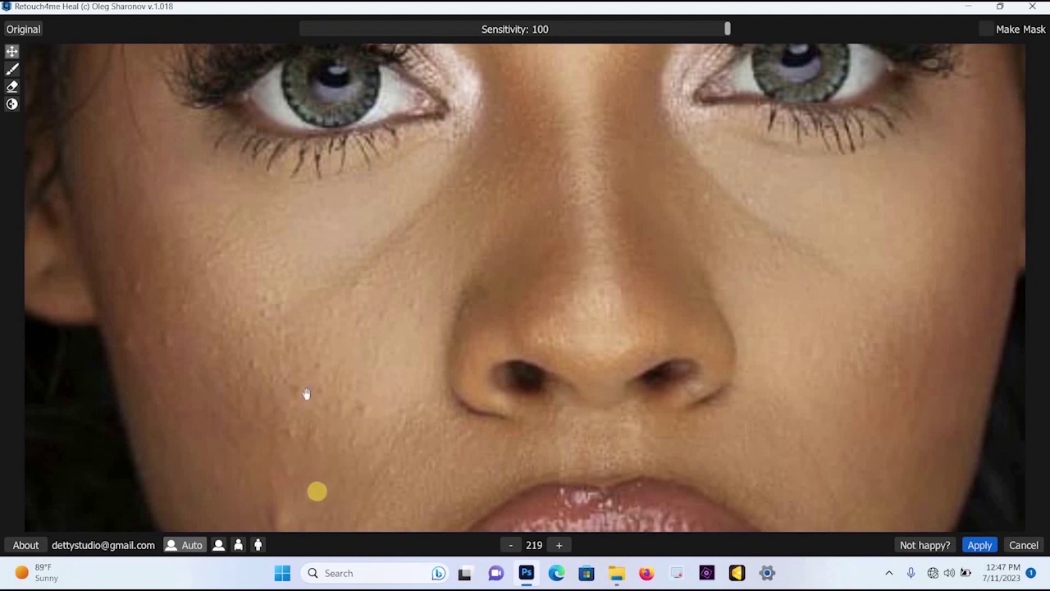
Step: Paint the erased healing spots back over the cheek left of the nose with the size 10 brush and preview the result
{"action": "left_click", "coordinate": [11, 70]}
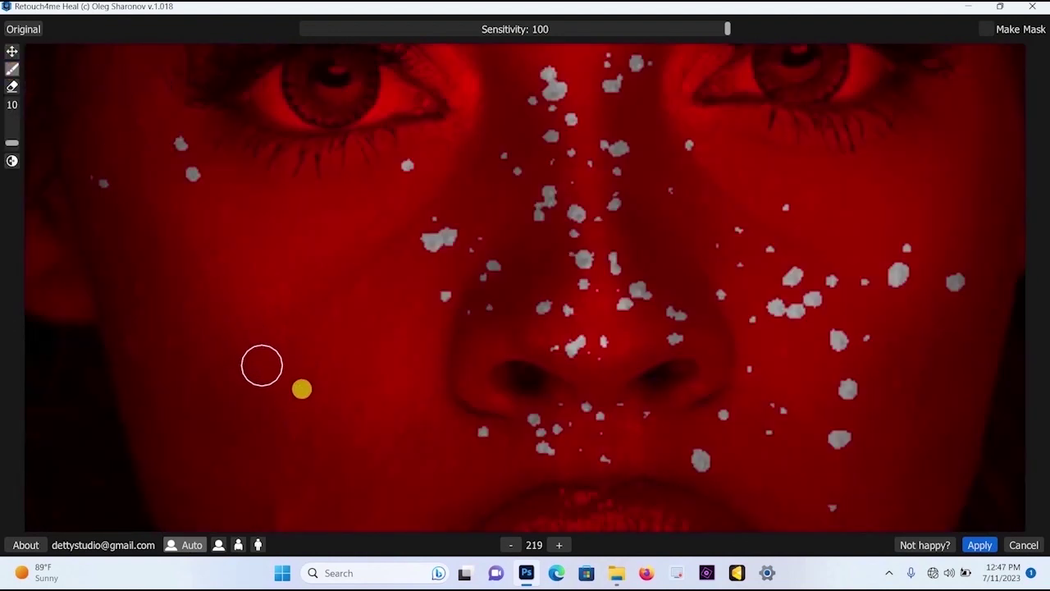
{"action": "left_click", "coordinate": [293, 387]}
{"action": "left_click", "coordinate": [287, 431]}
{"action": "left_click", "coordinate": [285, 470]}
{"action": "left_click", "coordinate": [268, 480]}
{"action": "left_click", "coordinate": [274, 511]}
{"action": "left_click", "coordinate": [251, 362]}
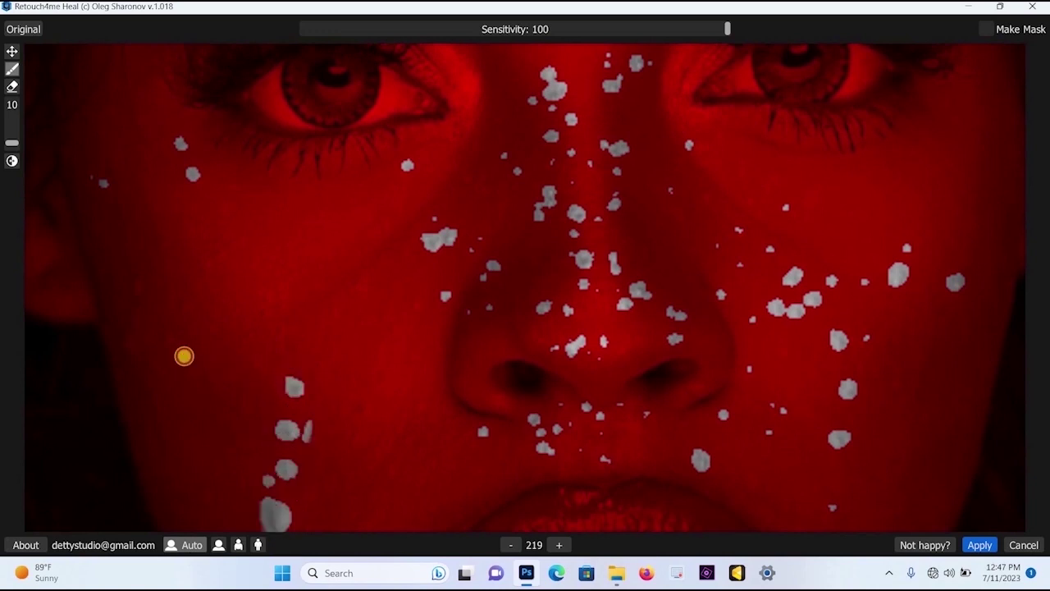
{"action": "left_click", "coordinate": [182, 305]}
{"action": "left_click", "coordinate": [134, 284]}
{"action": "left_click", "coordinate": [164, 338]}
{"action": "left_click", "coordinate": [127, 339]}
{"action": "left_click", "coordinate": [263, 303]}
{"action": "left_click", "coordinate": [279, 305]}
{"action": "left_click", "coordinate": [320, 371]}
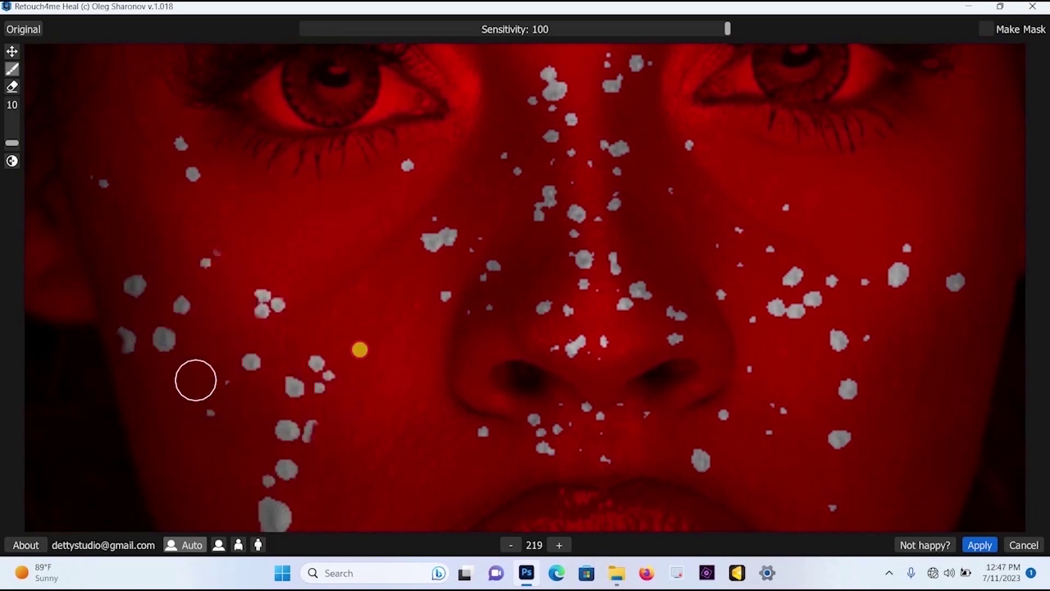
{"action": "left_click", "coordinate": [359, 406]}
{"action": "left_click", "coordinate": [385, 469]}
{"action": "left_click", "coordinate": [428, 462]}
{"action": "left_click", "coordinate": [419, 402]}
{"action": "left_click", "coordinate": [410, 302]}
{"action": "left_click", "coordinate": [414, 324]}
{"action": "left_click", "coordinate": [381, 314]}
{"action": "left_click", "coordinate": [357, 318]}
{"action": "left_click", "coordinate": [353, 281]}
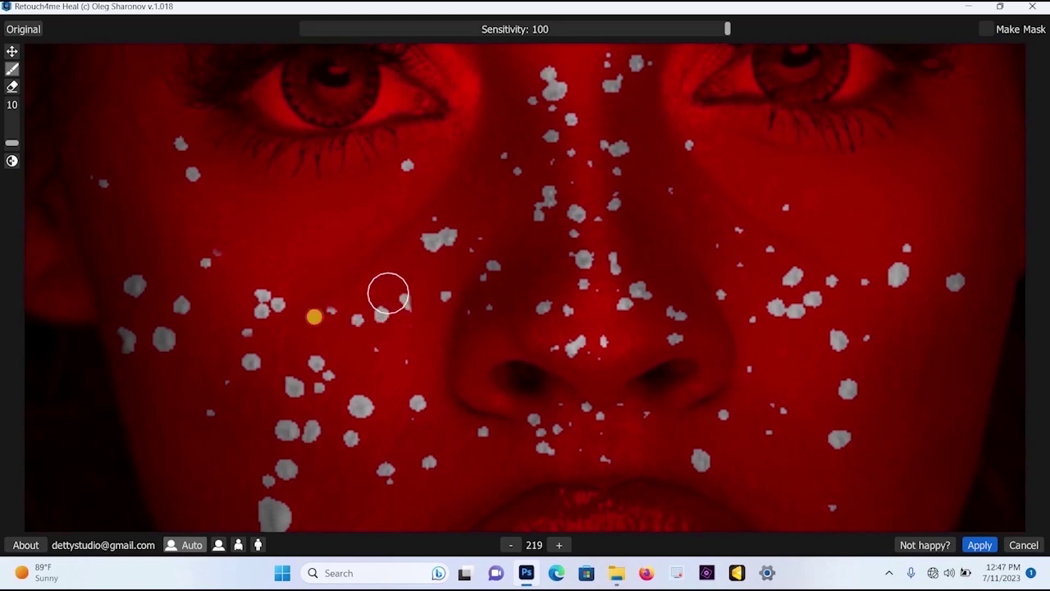
{"action": "left_click", "coordinate": [10, 49]}
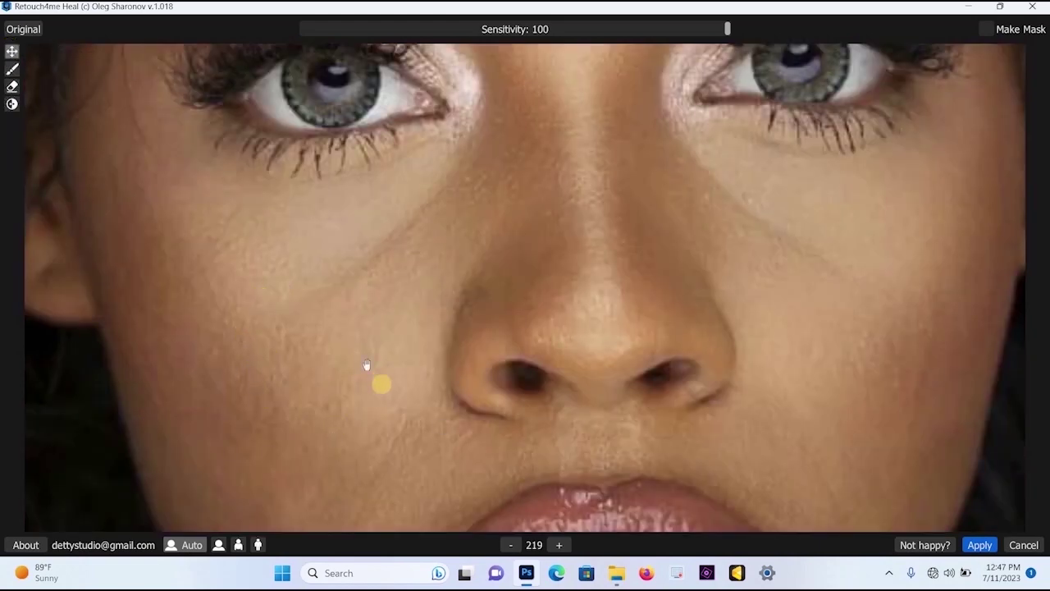
Step: Apply the Retouch4me Heal result to the Background copy layer at sensitivity 100
{"action": "scroll", "coordinate": [381, 384], "scroll_direction": "down", "scroll_amount": 1}
{"action": "left_click_drag", "start_coordinate": [442, 476], "coordinate": [394, 269]}
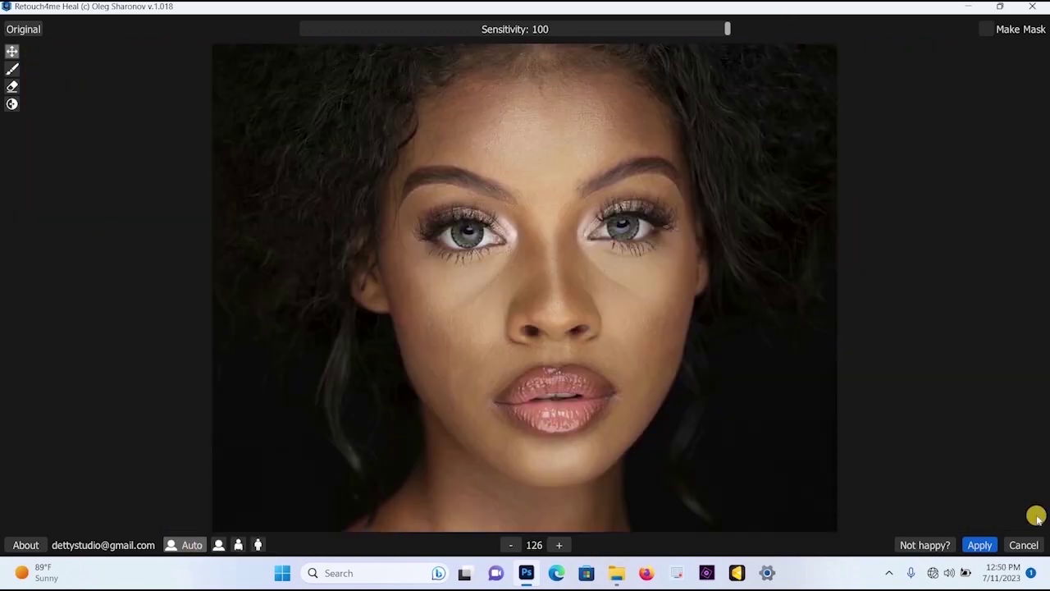
{"action": "left_click", "coordinate": [982, 545]}
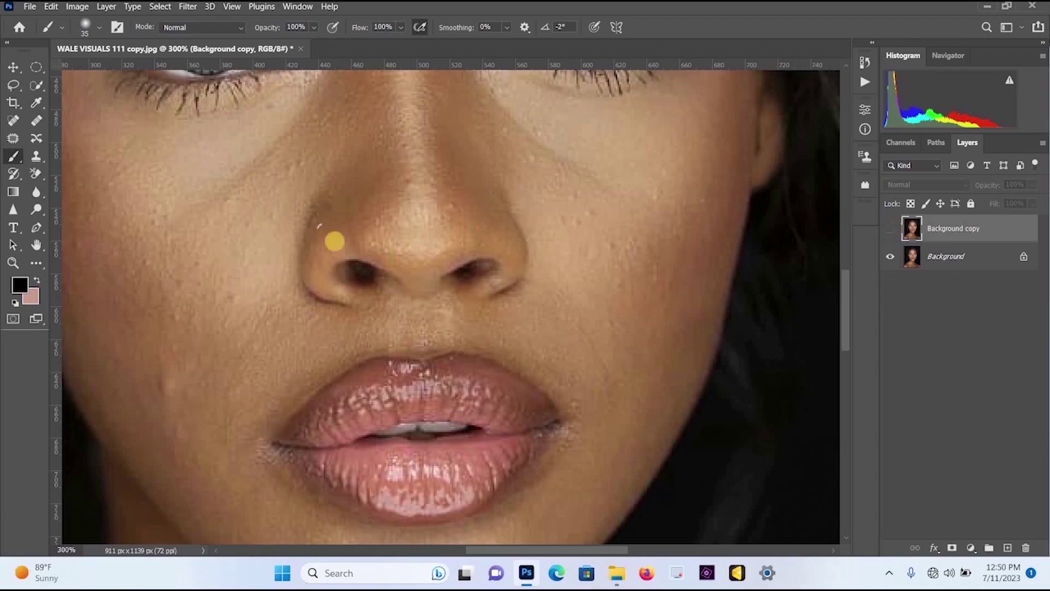
Step: Compare the healed skin around the nose, cheeks and lips with the original by hiding and reshowing the Background copy layer
{"action": "scroll", "coordinate": [326, 256], "scroll_direction": "up", "scroll_amount": 2}
{"action": "scroll", "coordinate": [328, 255], "scroll_direction": "up", "scroll_amount": 1}
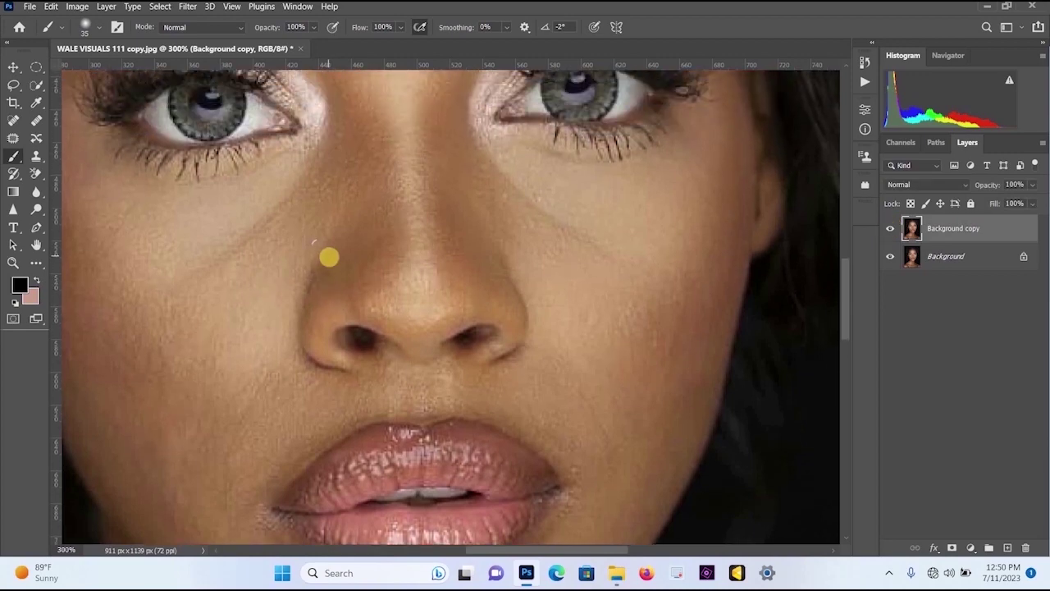
{"action": "scroll", "coordinate": [410, 293], "scroll_direction": "up", "scroll_amount": 1}
{"action": "key", "text": "ctrl+plus"}
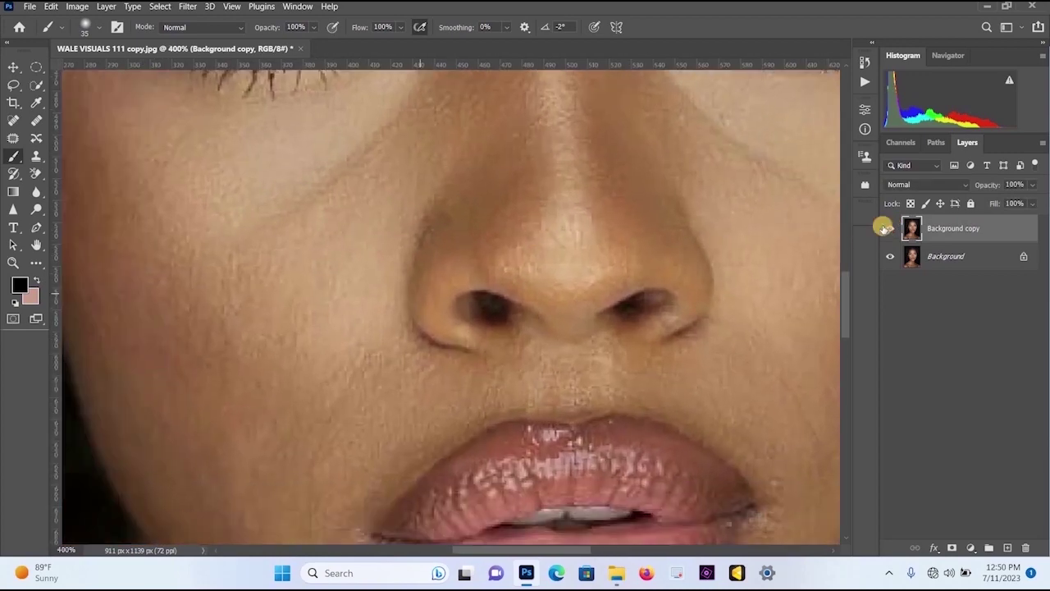
{"action": "left_click", "coordinate": [890, 228]}
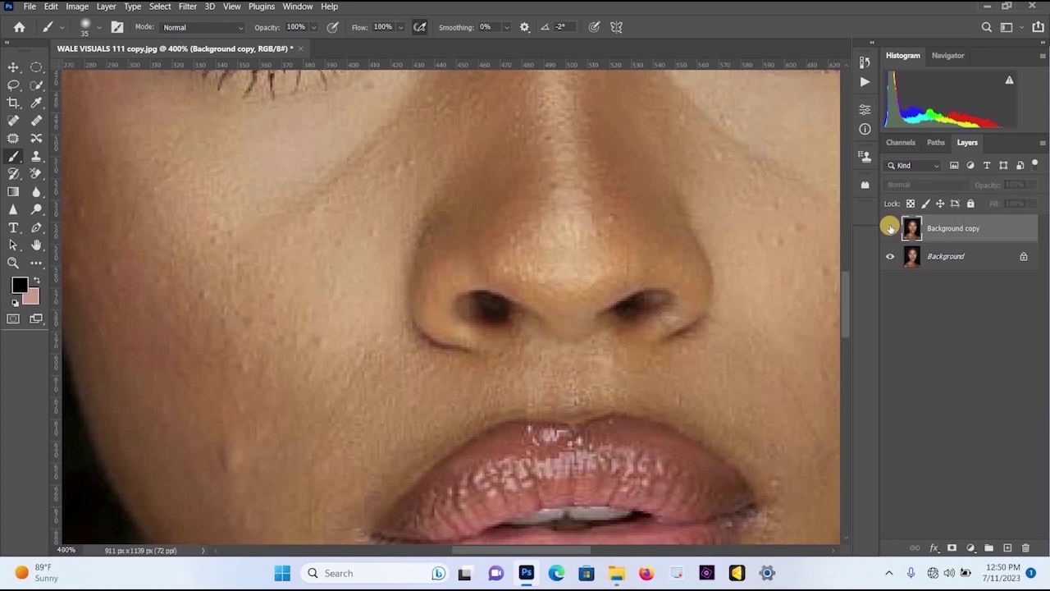
{"action": "left_click", "coordinate": [889, 228]}
{"action": "scroll", "coordinate": [523, 195], "scroll_direction": "down", "scroll_amount": 2}
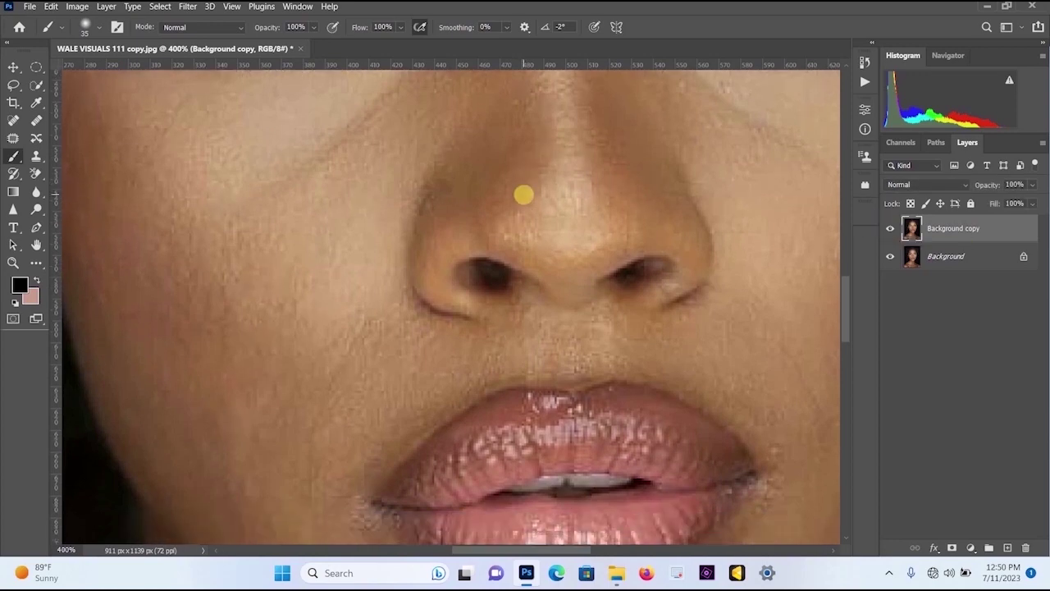
{"action": "scroll", "coordinate": [523, 195], "scroll_direction": "down", "scroll_amount": 3}
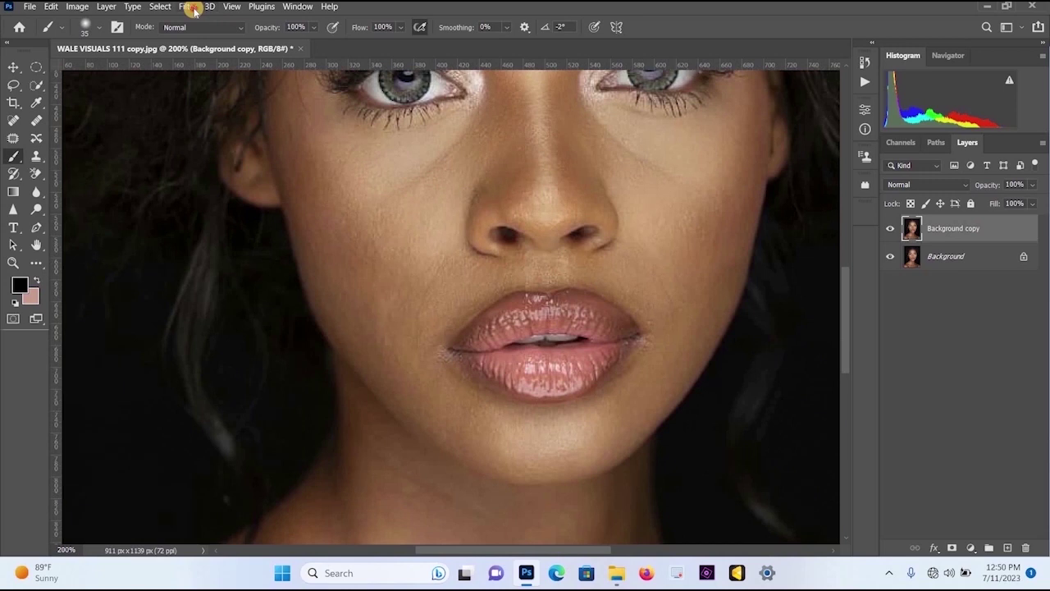
{"action": "left_click", "coordinate": [189, 6]}
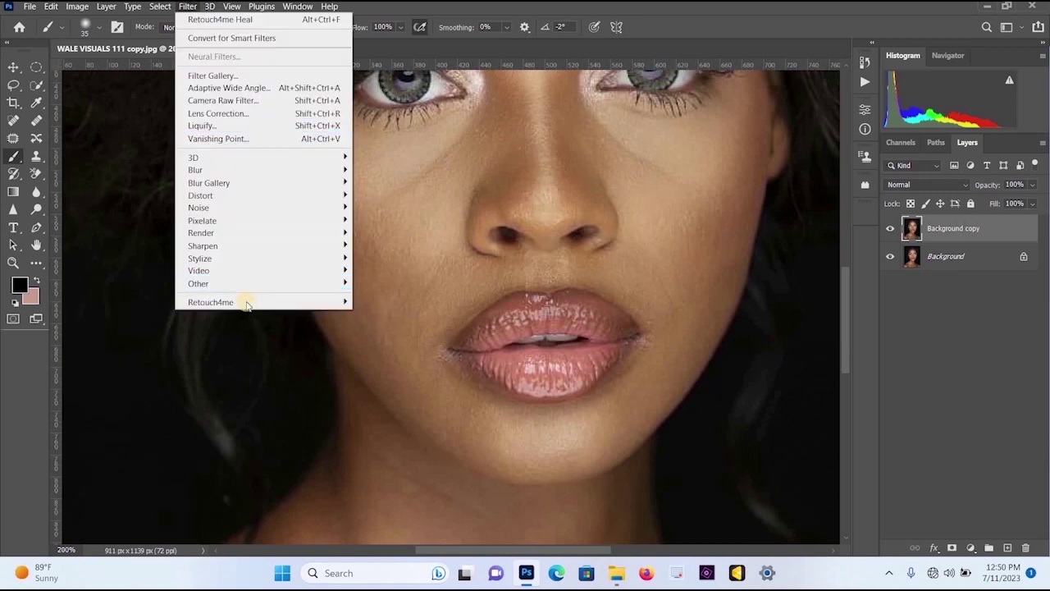
{"action": "mouse_move", "coordinate": [246, 302]}
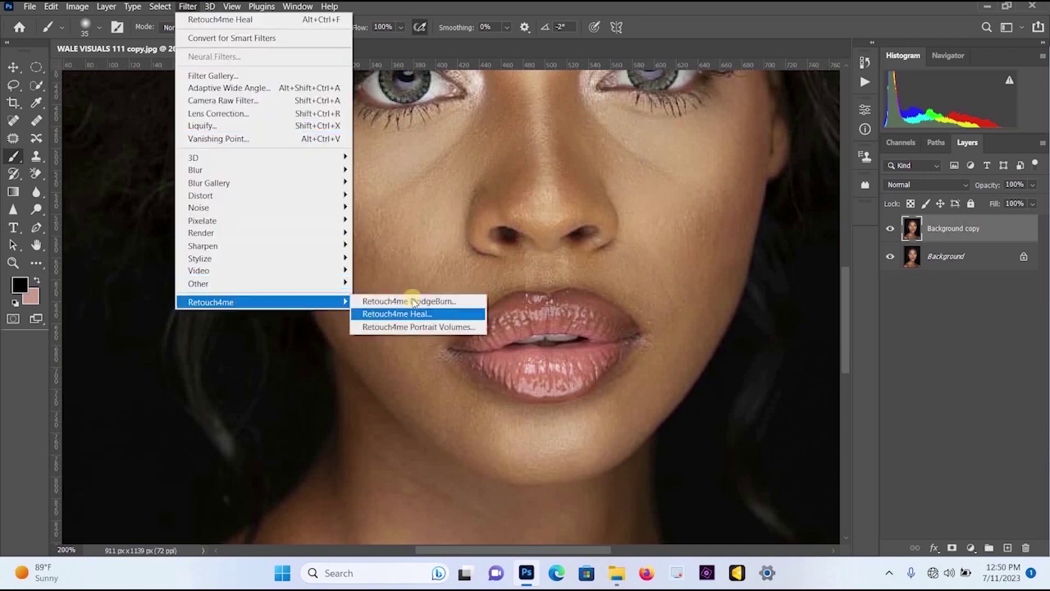
{"action": "left_click", "coordinate": [668, 201]}
Step: Toggle the Background copy layer's visibility to compare the face from eyes to chin before and after healing
{"action": "scroll", "coordinate": [656, 220], "scroll_direction": "up", "scroll_amount": 2}
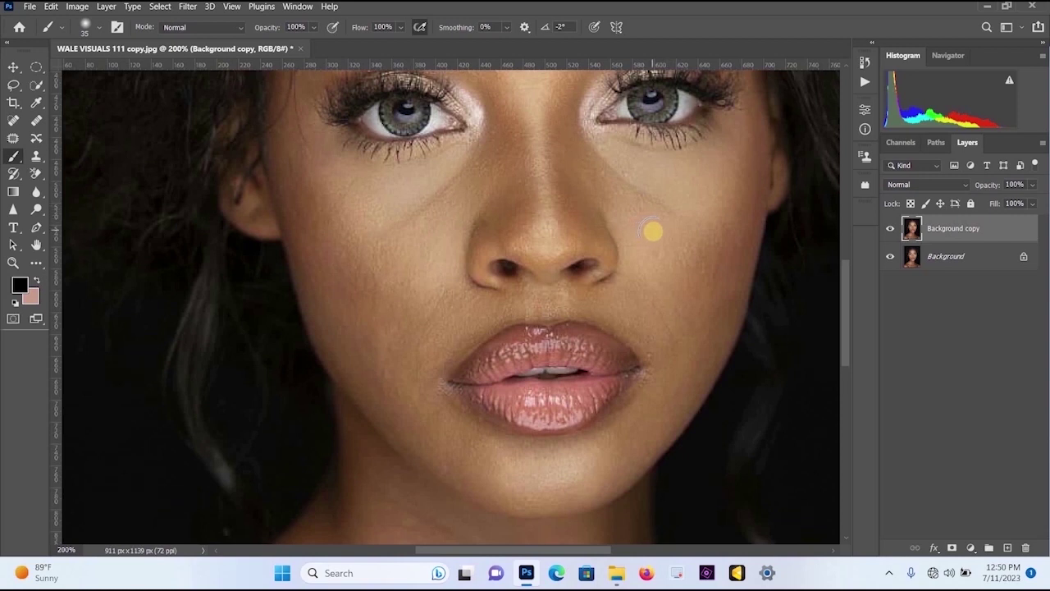
{"action": "scroll", "coordinate": [652, 231], "scroll_direction": "up", "scroll_amount": 1}
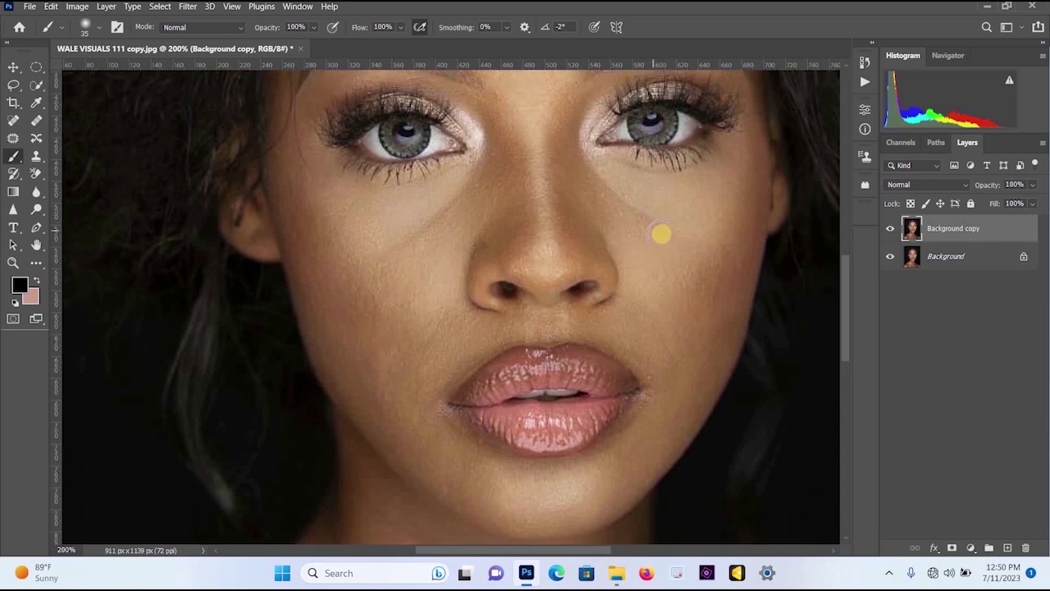
{"action": "left_click", "coordinate": [890, 229]}
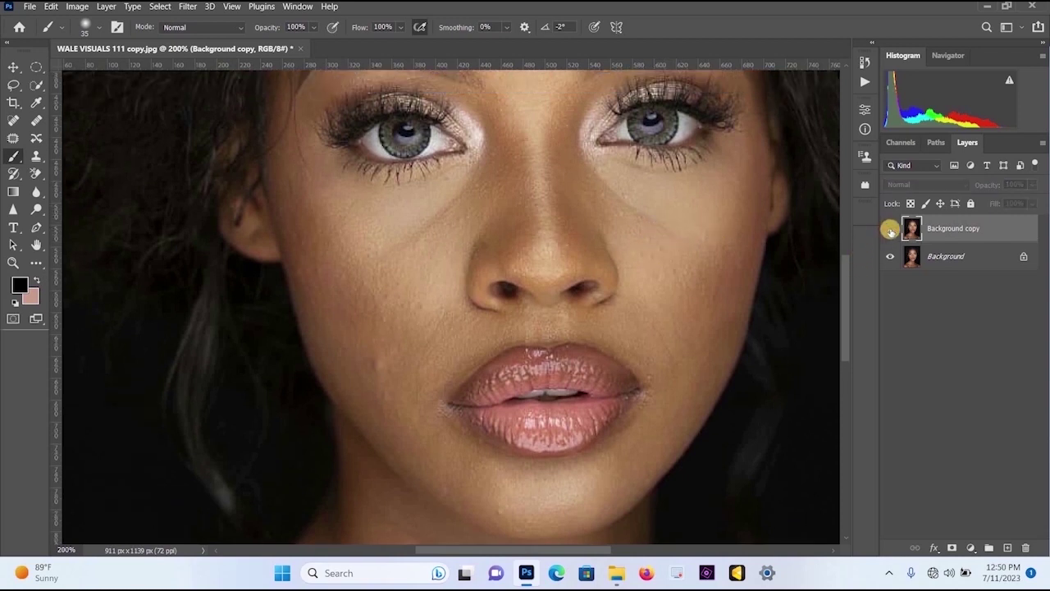
{"action": "left_click", "coordinate": [890, 233]}
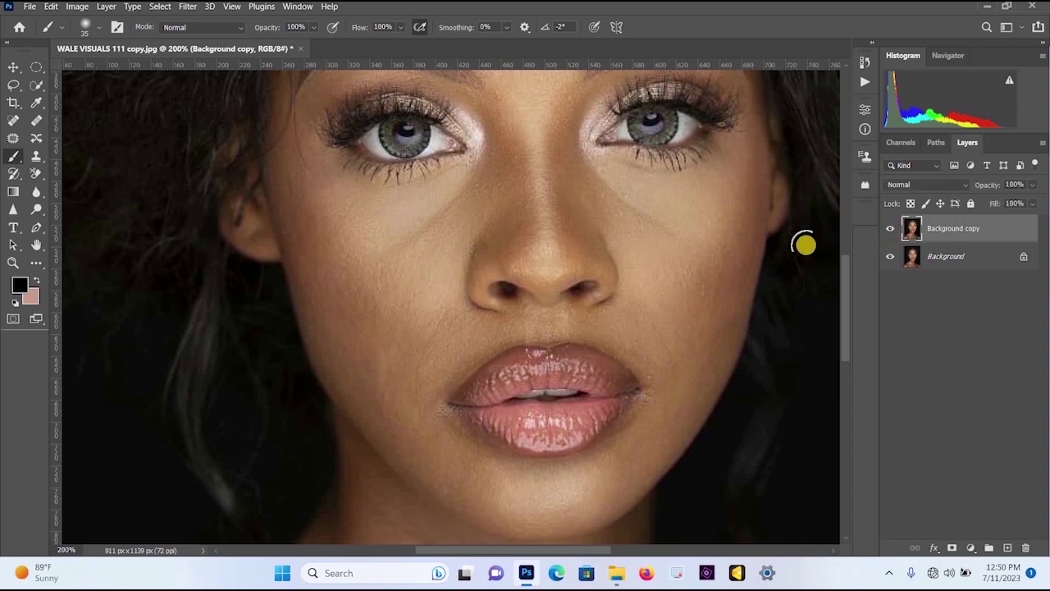
Step: Run the Retouch4me DodgeBurn filter on the Background copy layer and maximize its preview window
{"action": "left_click", "coordinate": [188, 7]}
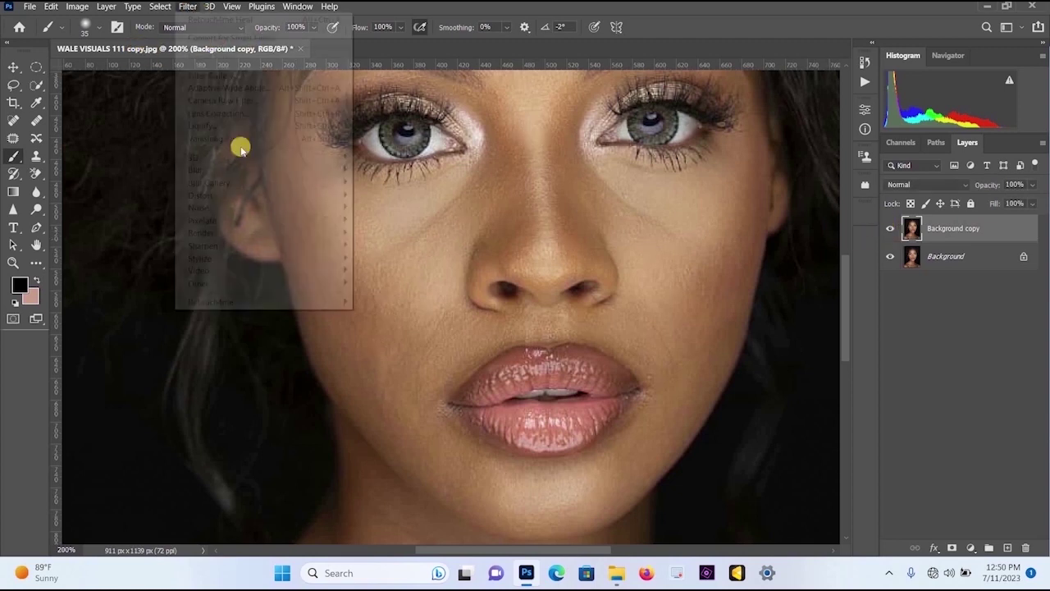
{"action": "mouse_move", "coordinate": [442, 303]}
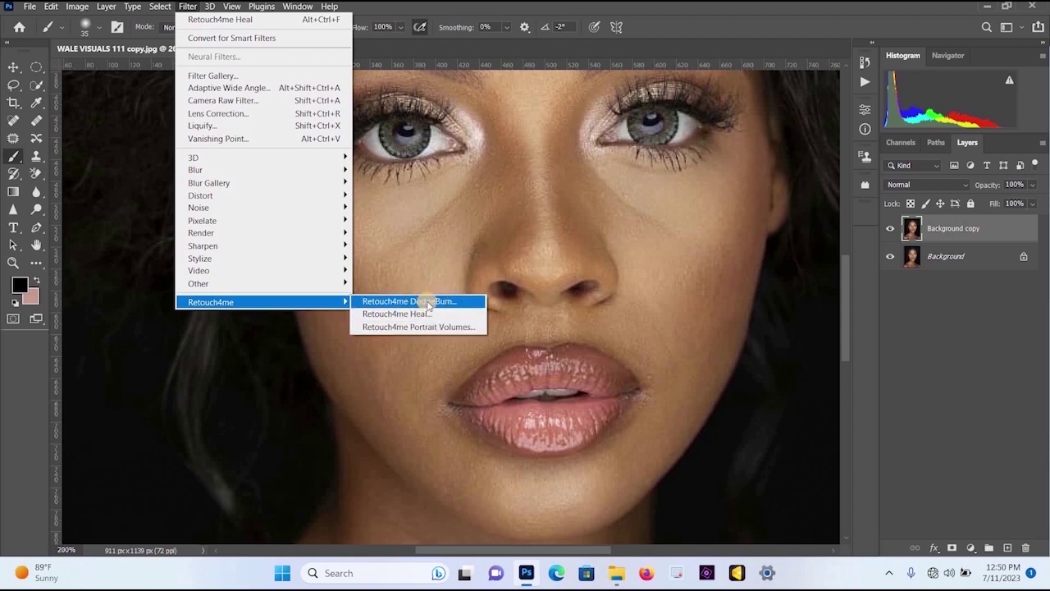
{"action": "key", "text": "Return"}
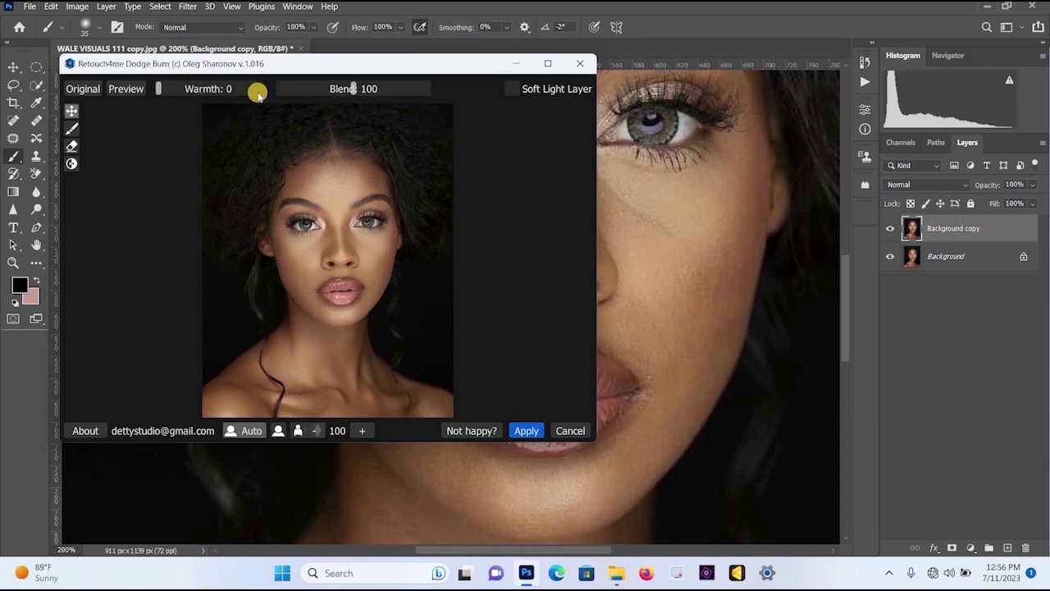
{"action": "scroll", "coordinate": [348, 254], "scroll_direction": "up", "scroll_amount": 3}
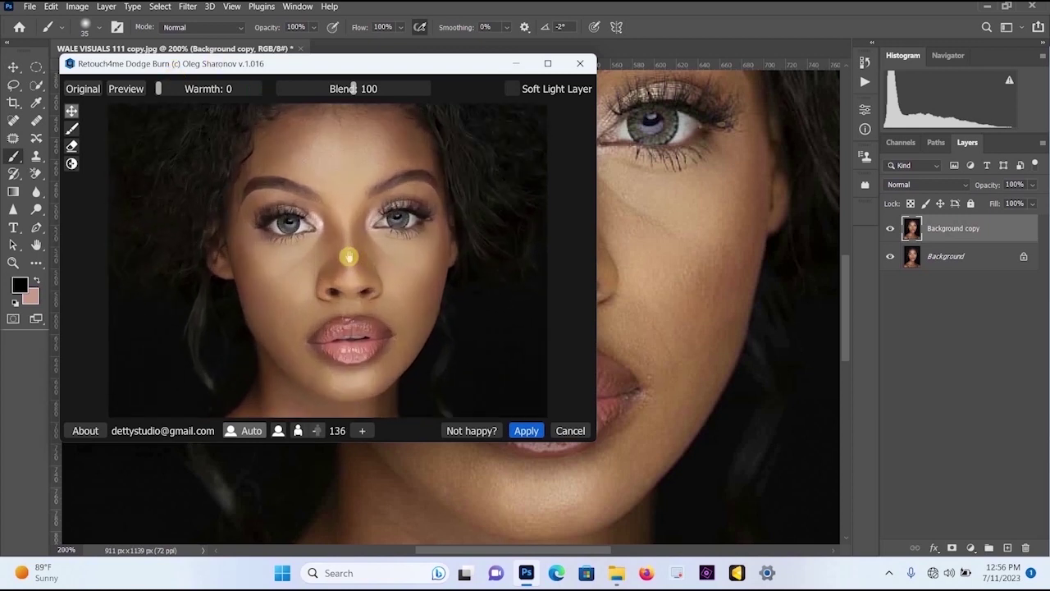
{"action": "scroll", "coordinate": [348, 257], "scroll_direction": "up", "scroll_amount": 4}
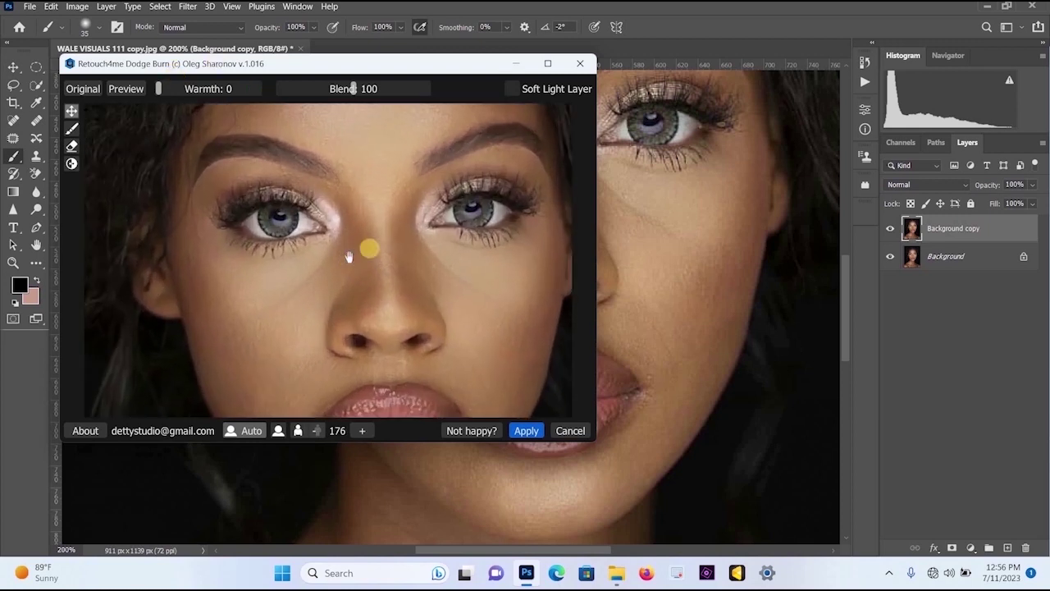
{"action": "left_click", "coordinate": [546, 65]}
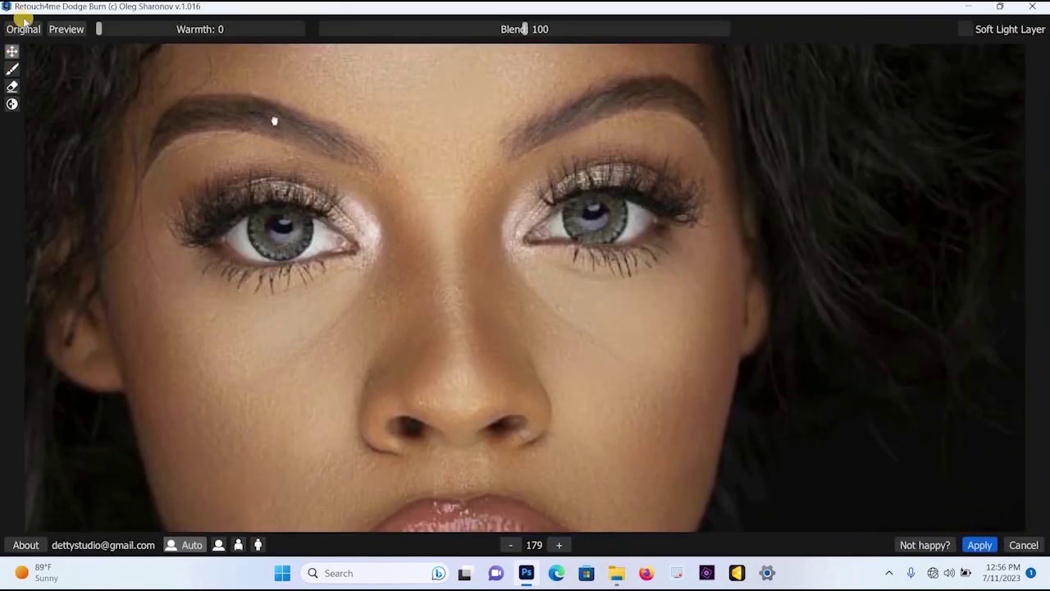
Step: Examine the Dodge Burn result under the eyes, on the cheeks and around the nose and lips against the original photo
{"action": "left_click", "coordinate": [24, 30]}
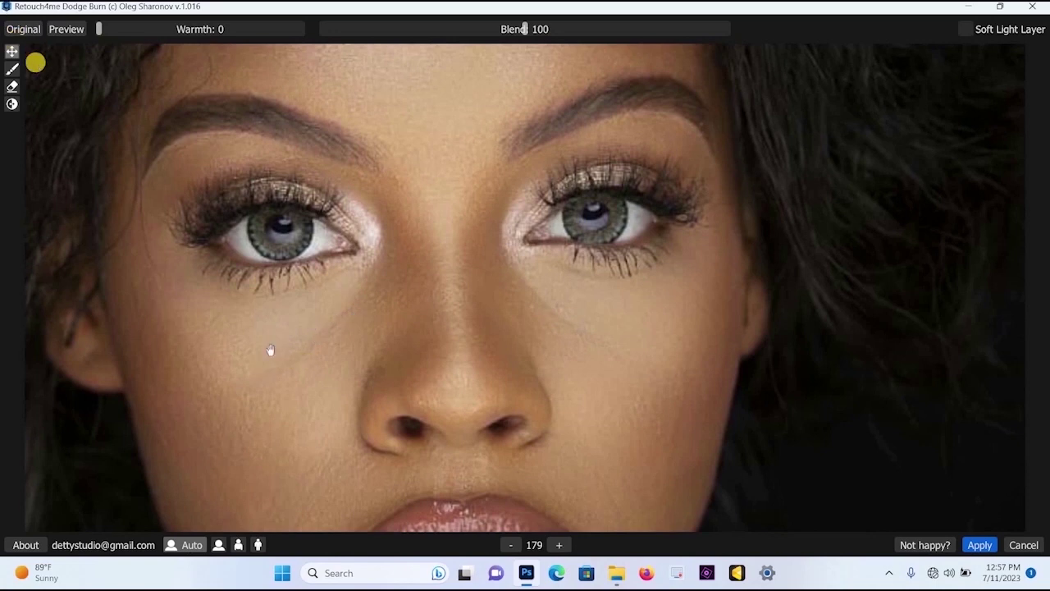
{"action": "left_click", "coordinate": [23, 30]}
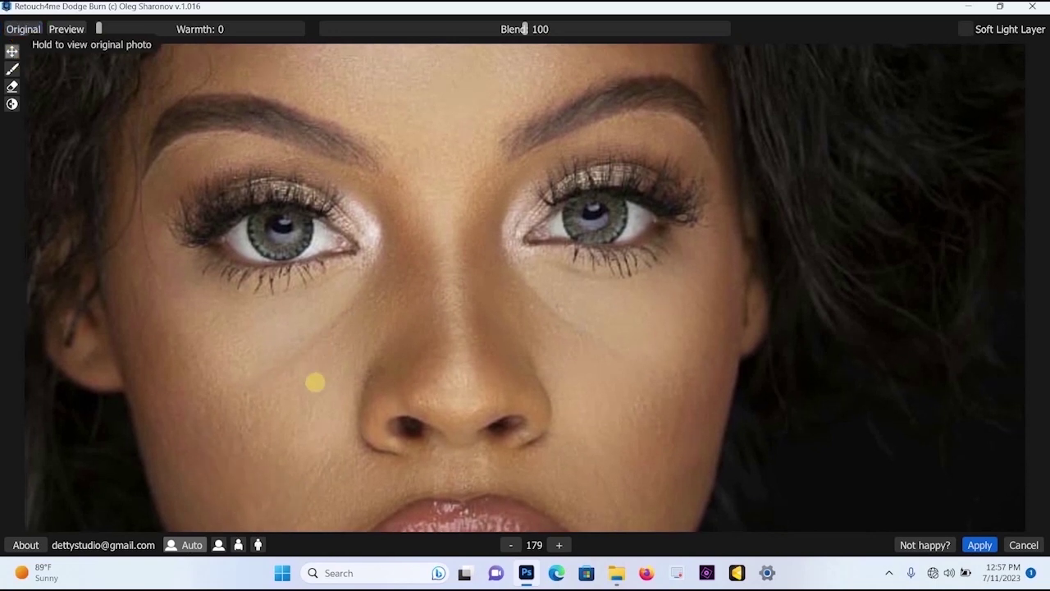
{"action": "left_click_drag", "start_coordinate": [314, 382], "coordinate": [315, 177]}
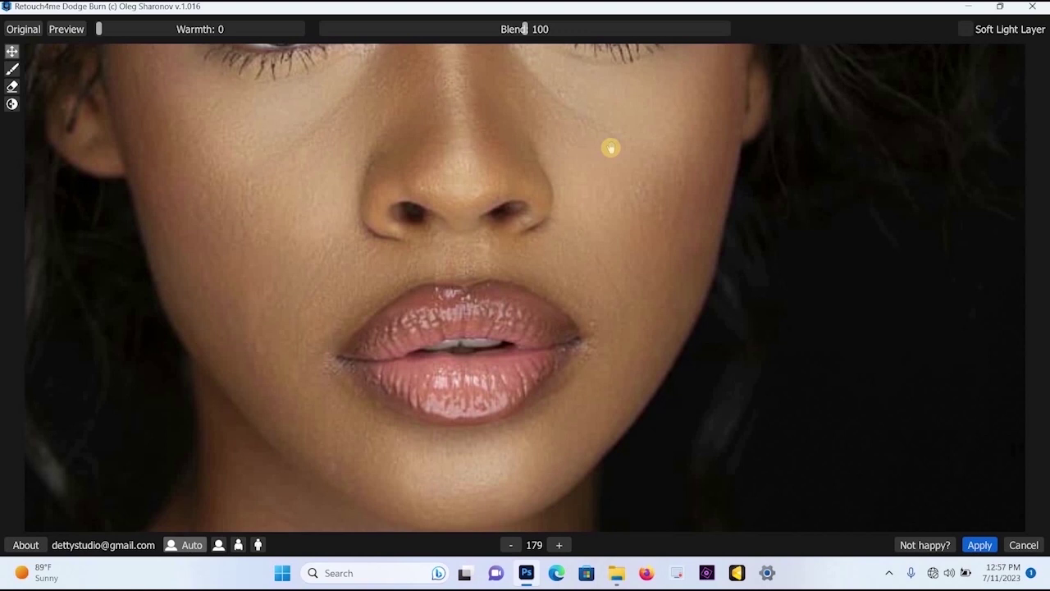
{"action": "left_click", "coordinate": [24, 33]}
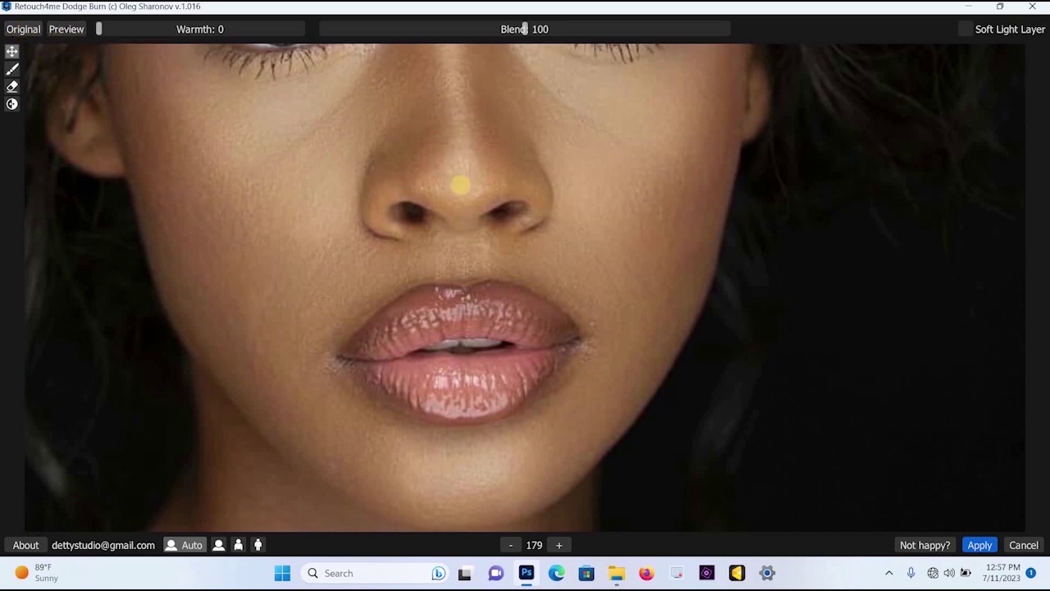
{"action": "scroll", "coordinate": [465, 185], "scroll_direction": "down", "scroll_amount": 3}
{"action": "scroll", "coordinate": [663, 195], "scroll_direction": "up", "scroll_amount": 2}
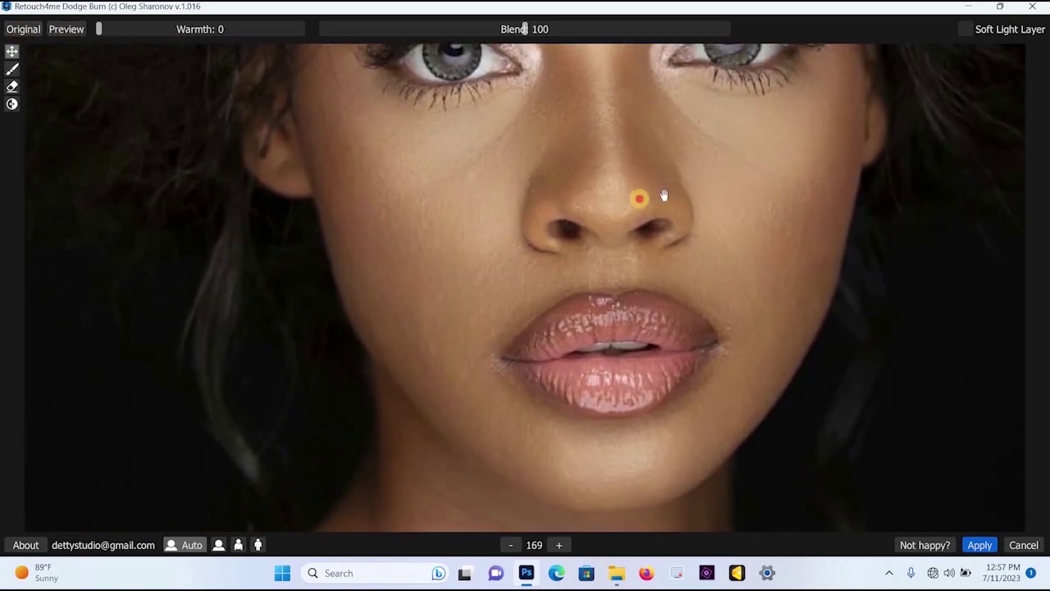
{"action": "left_click_drag", "start_coordinate": [656, 190], "coordinate": [386, 257]}
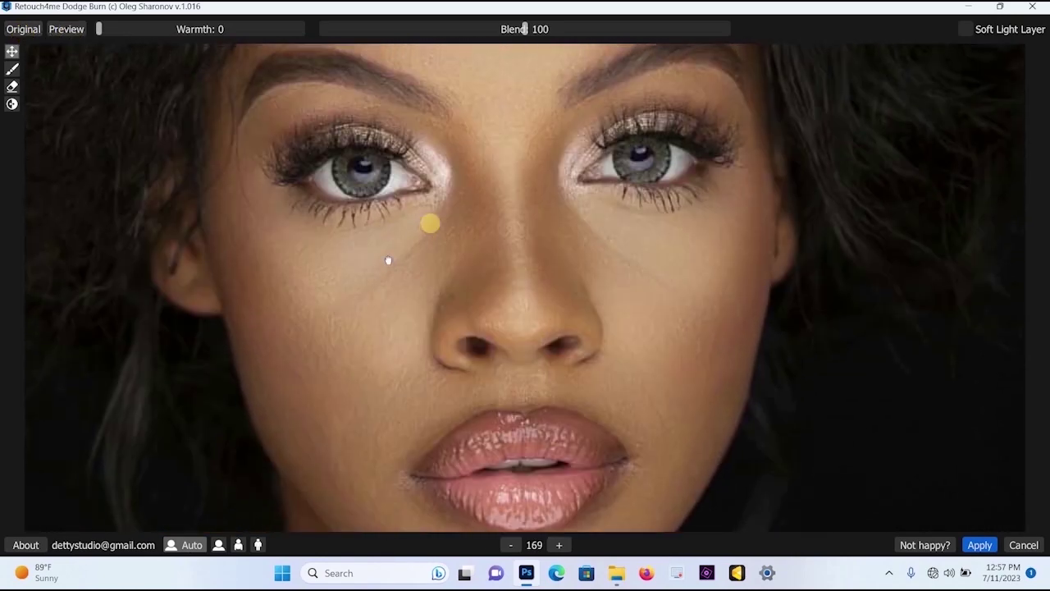
{"action": "scroll", "coordinate": [58, 152], "scroll_direction": "up", "scroll_amount": 2}
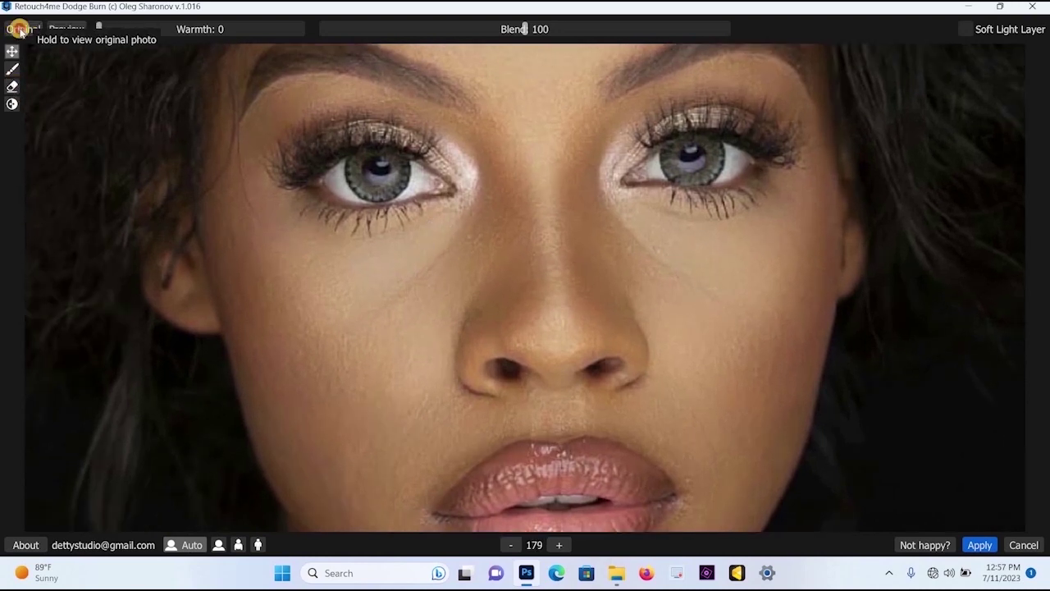
{"action": "left_click", "coordinate": [20, 30]}
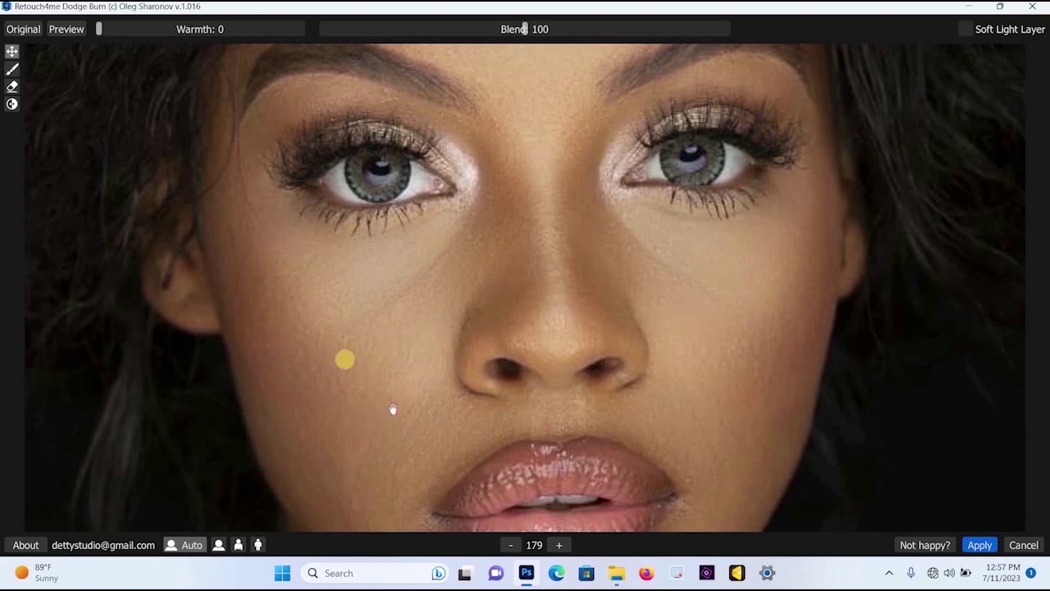
{"action": "left_click_drag", "start_coordinate": [368, 375], "coordinate": [259, 108]}
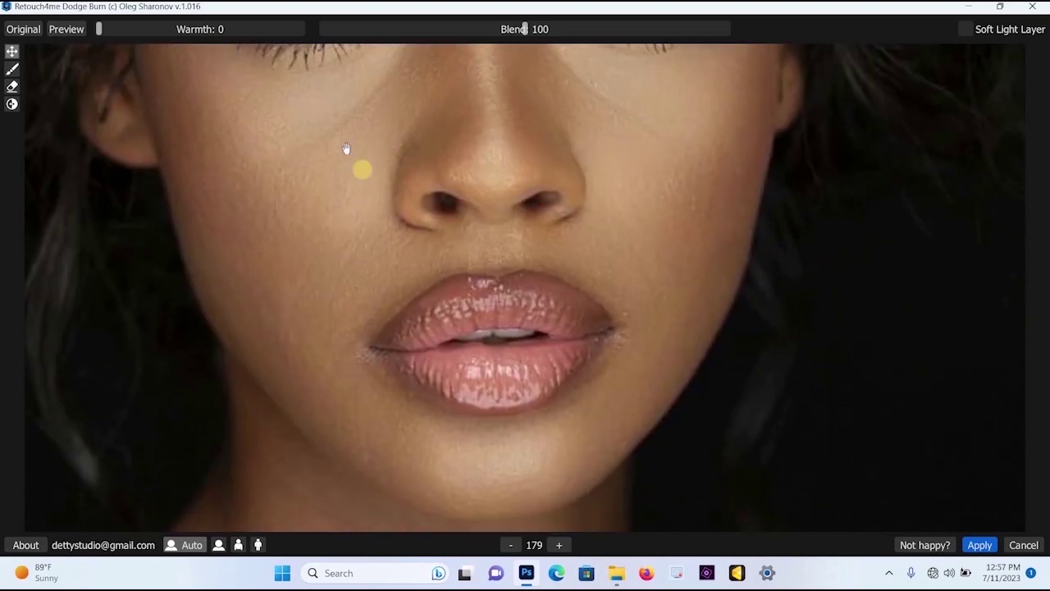
{"action": "left_click_drag", "start_coordinate": [406, 222], "coordinate": [438, 286]}
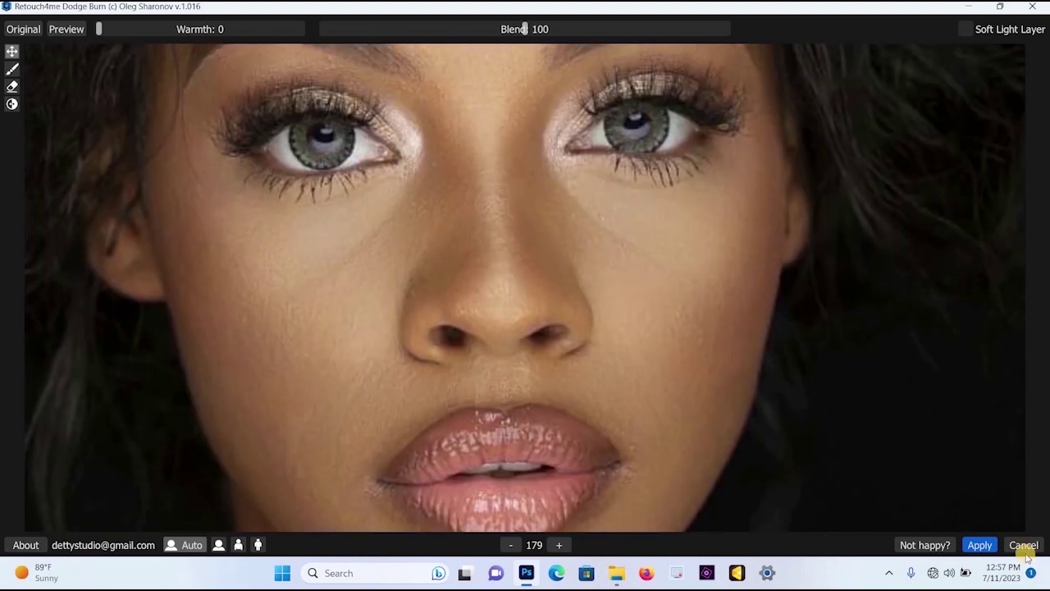
Step: Apply the Dodge Burn result at warmth 0 and blend 100, and check it by toggling the Background copy layer's visibility
{"action": "left_click", "coordinate": [981, 545]}
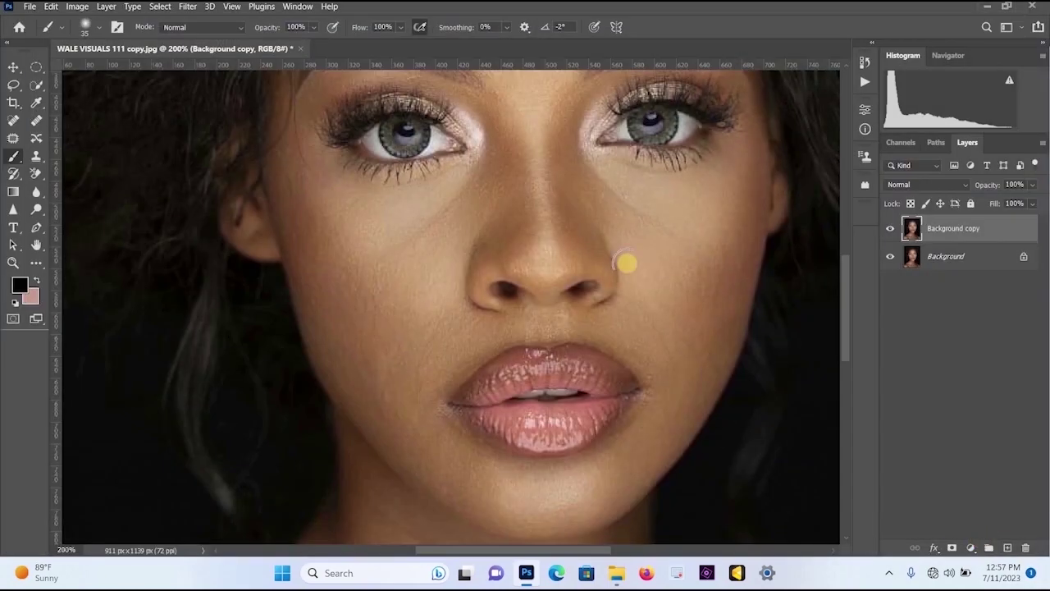
{"action": "left_click", "coordinate": [889, 232]}
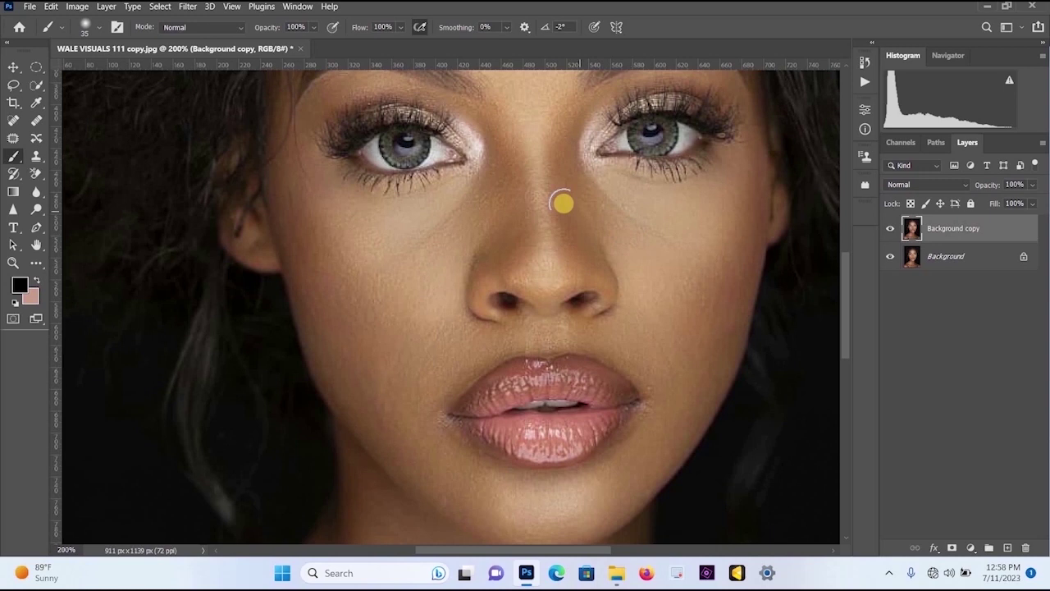
{"action": "scroll", "coordinate": [563, 203], "scroll_direction": "down", "scroll_amount": 1}
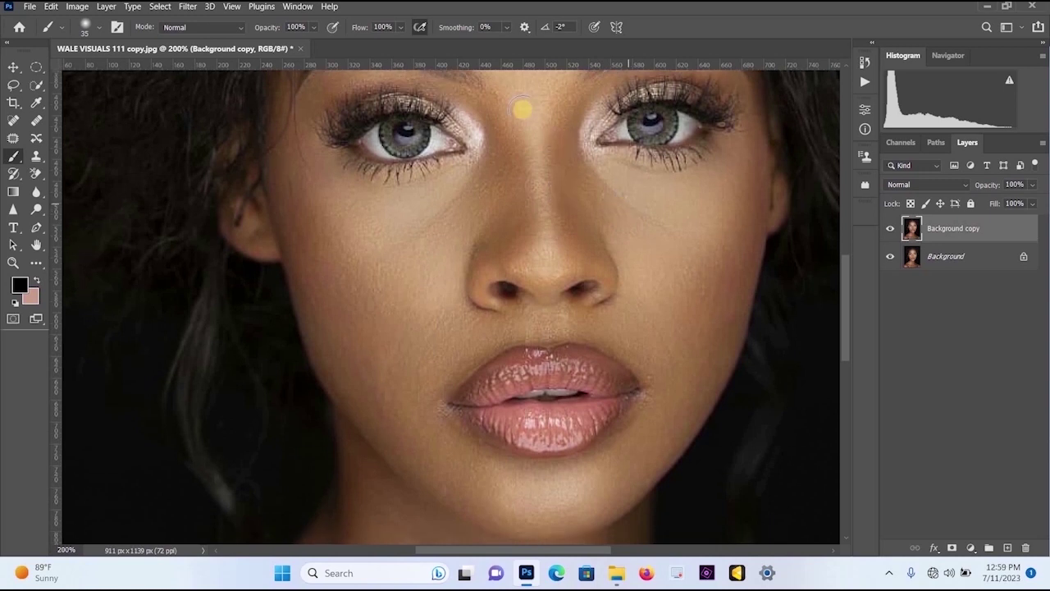
Step: Run the Retouch4me Portrait Volumes filter on the Background copy layer
{"action": "left_click", "coordinate": [189, 6]}
{"action": "mouse_move", "coordinate": [418, 300]}
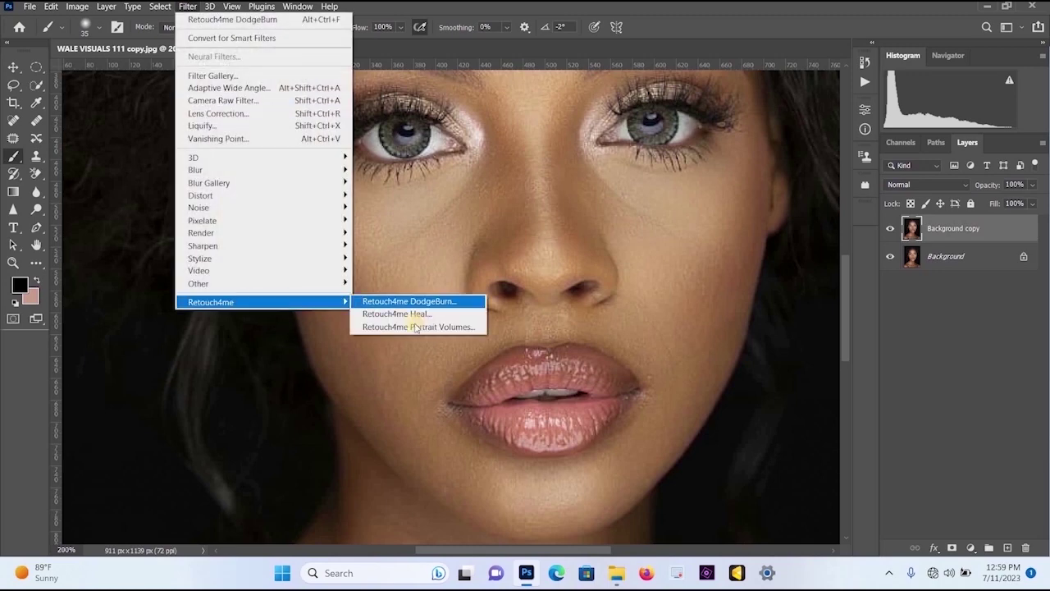
{"action": "left_click", "coordinate": [424, 328]}
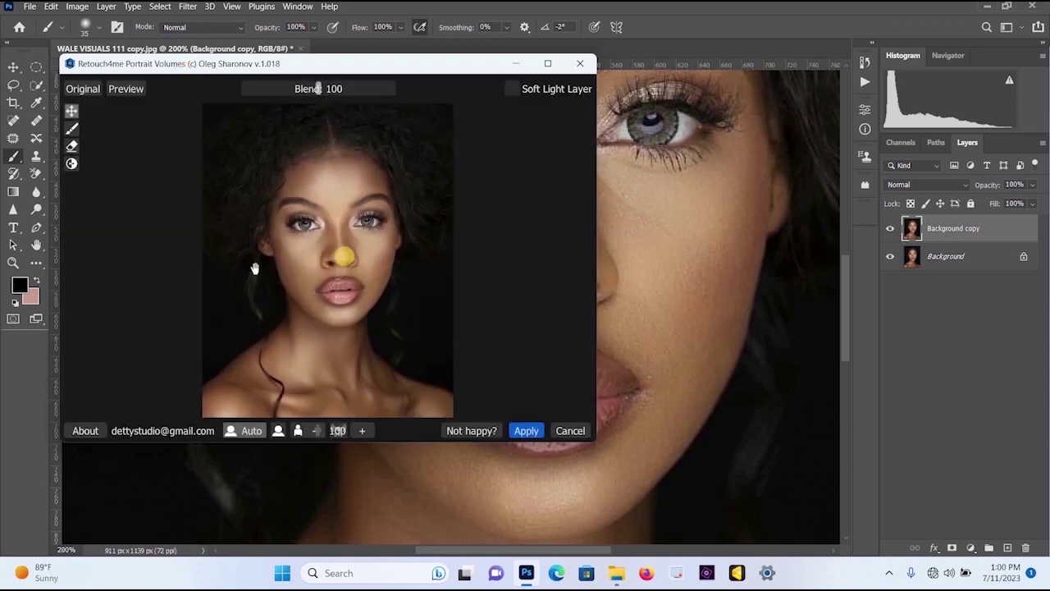
Step: Compare the Portrait Volumes result on the eyes, nose and cheeks with the original photo
{"action": "scroll", "coordinate": [345, 258], "scroll_direction": "up", "scroll_amount": 4}
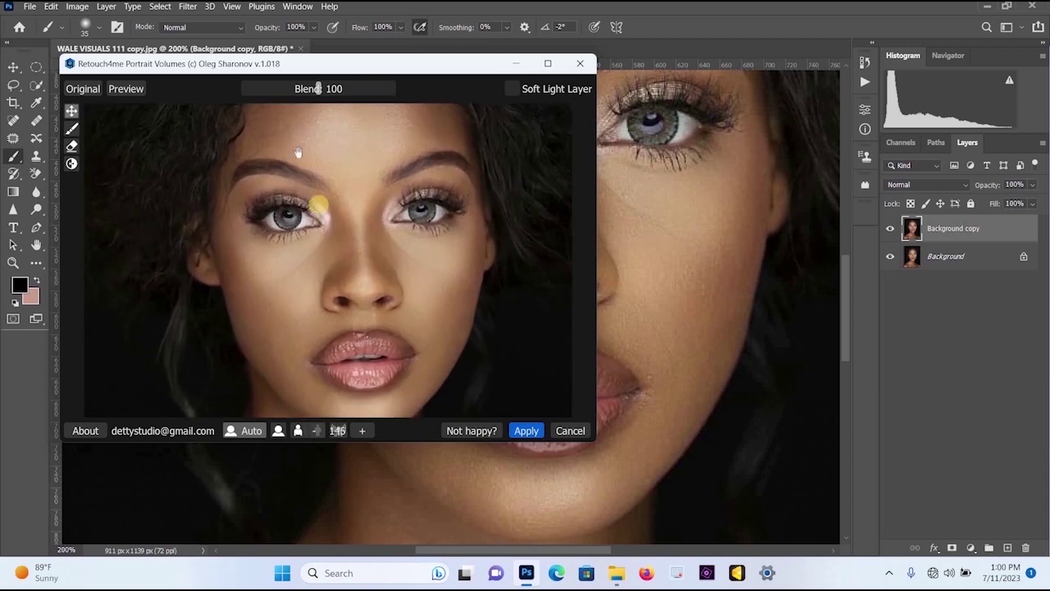
{"action": "left_click_drag", "start_coordinate": [298, 151], "coordinate": [312, 168]}
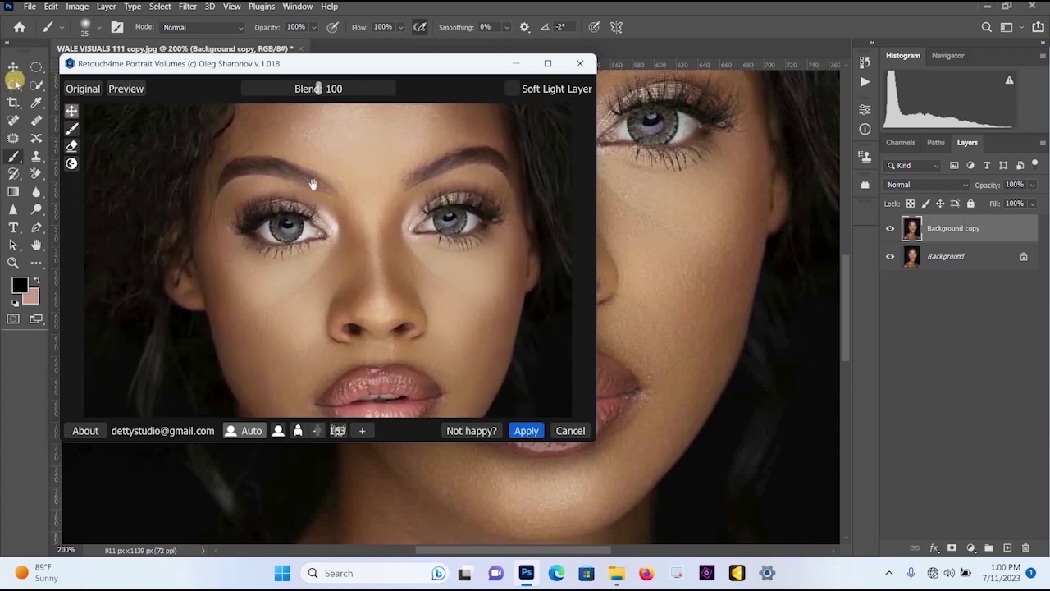
{"action": "left_click", "coordinate": [76, 88]}
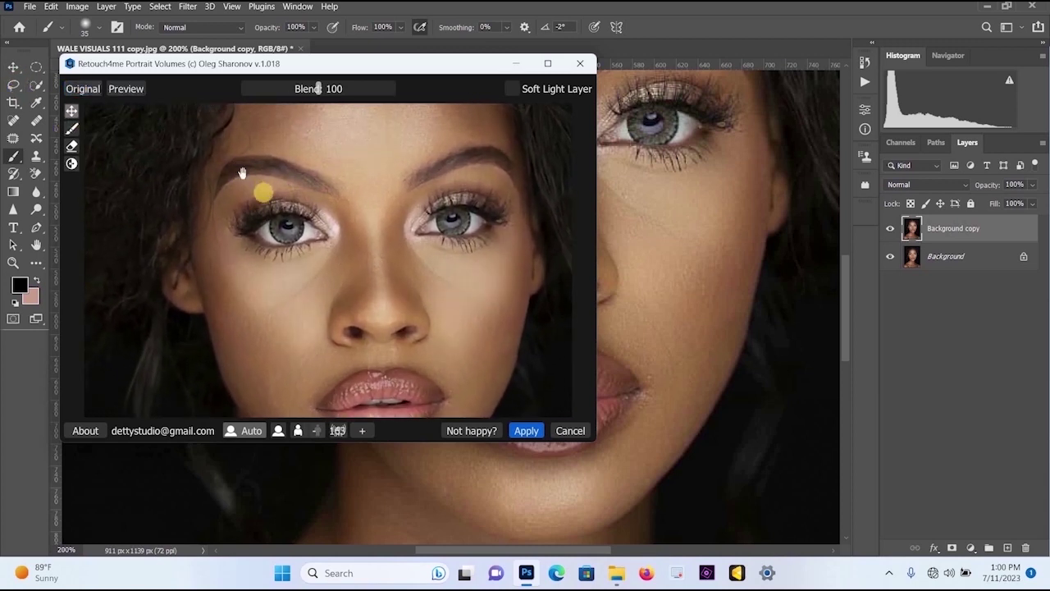
Step: Set the Portrait Volumes blend to 93 and apply the result to the Background copy layer
{"action": "scroll", "coordinate": [258, 189], "scroll_direction": "down", "scroll_amount": 2}
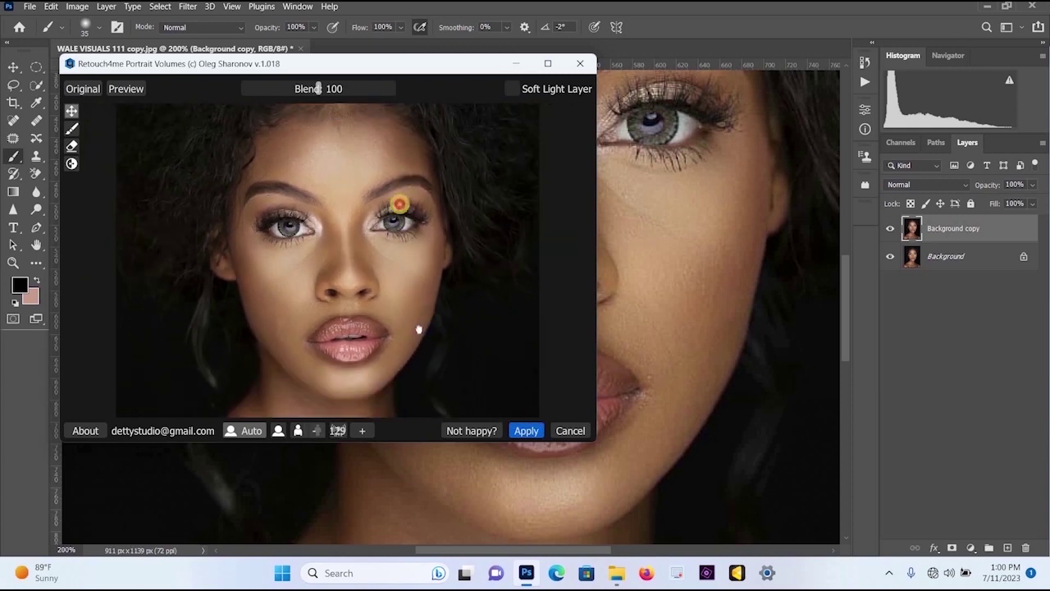
{"action": "scroll", "coordinate": [395, 213], "scroll_direction": "down", "scroll_amount": 2}
{"action": "scroll", "coordinate": [395, 216], "scroll_direction": "up", "scroll_amount": 4}
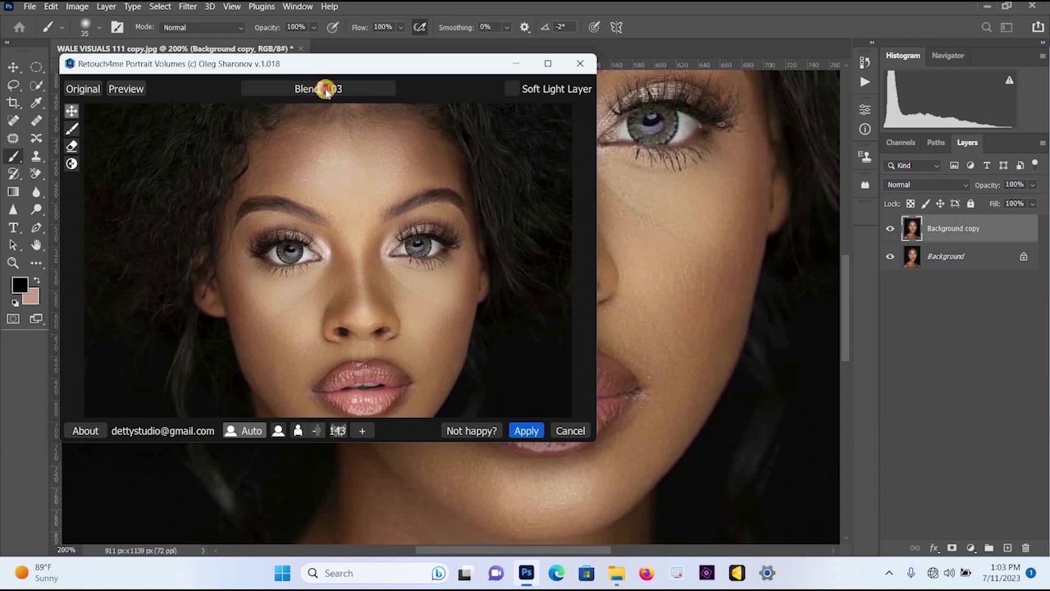
{"action": "left_click_drag", "start_coordinate": [326, 90], "coordinate": [357, 288]}
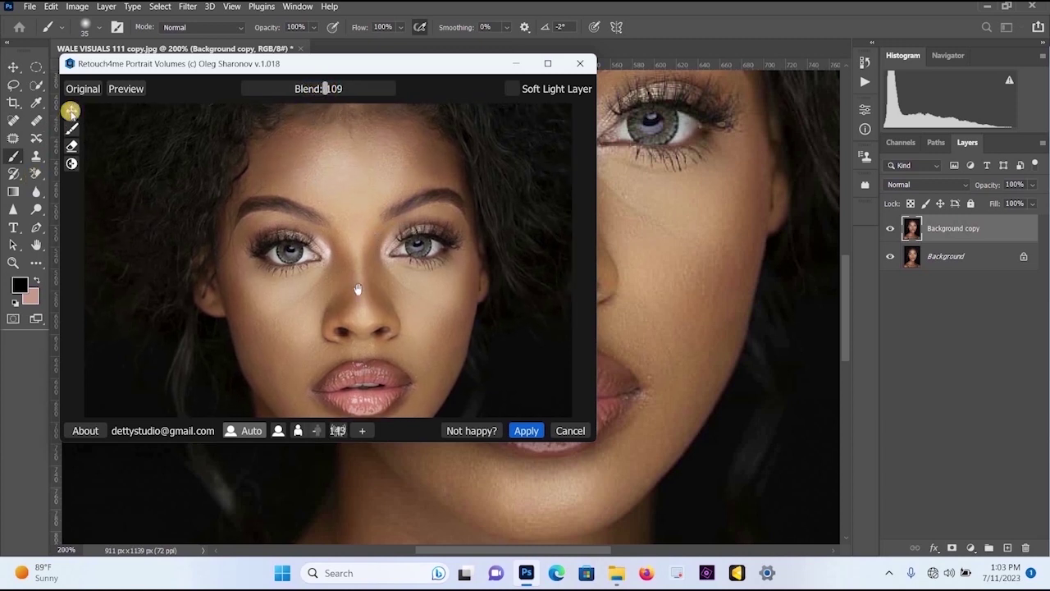
{"action": "left_click", "coordinate": [72, 111]}
{"action": "scroll", "coordinate": [394, 363], "scroll_direction": "down", "scroll_amount": 2}
{"action": "left_click_drag", "start_coordinate": [394, 363], "coordinate": [394, 124]}
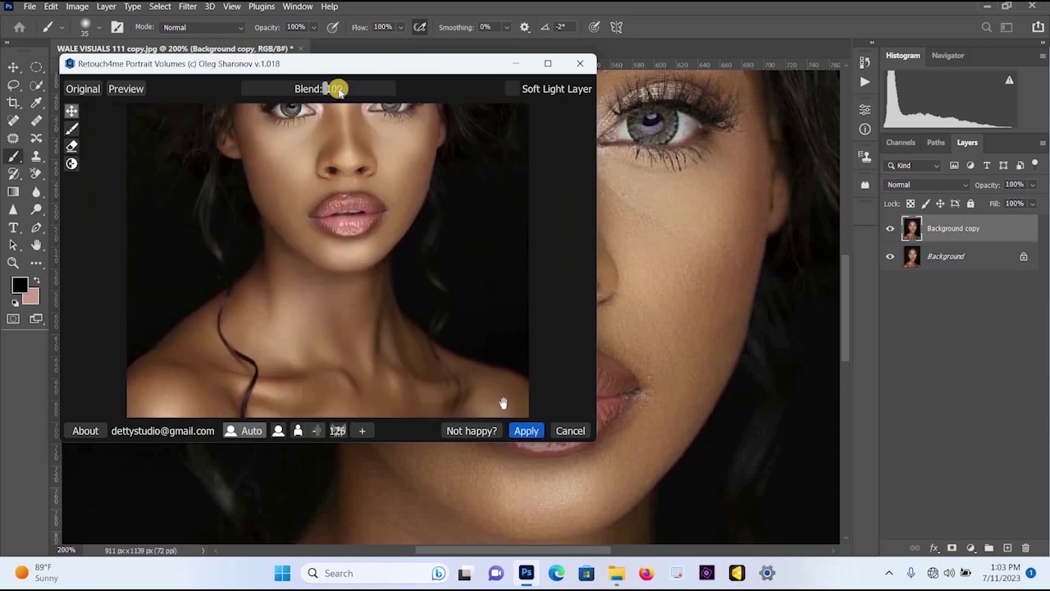
{"action": "left_click_drag", "start_coordinate": [320, 94], "coordinate": [311, 89]}
{"action": "left_click", "coordinate": [529, 430]}
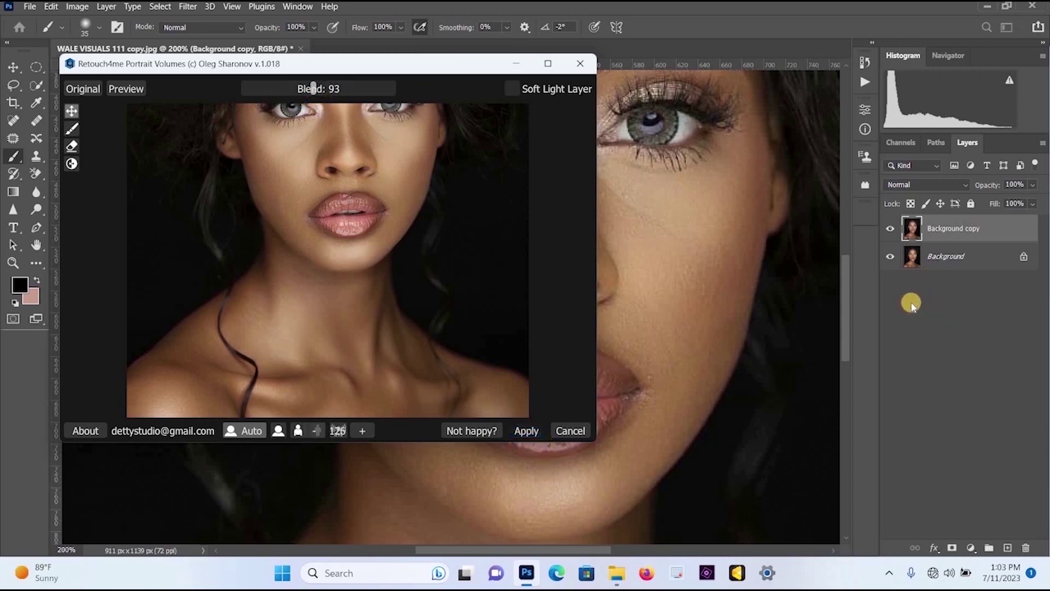
Step: Compare the full retouched portrait with the original by toggling the Background copy layer's visibility
{"action": "scroll", "coordinate": [702, 288], "scroll_direction": "down", "scroll_amount": 2}
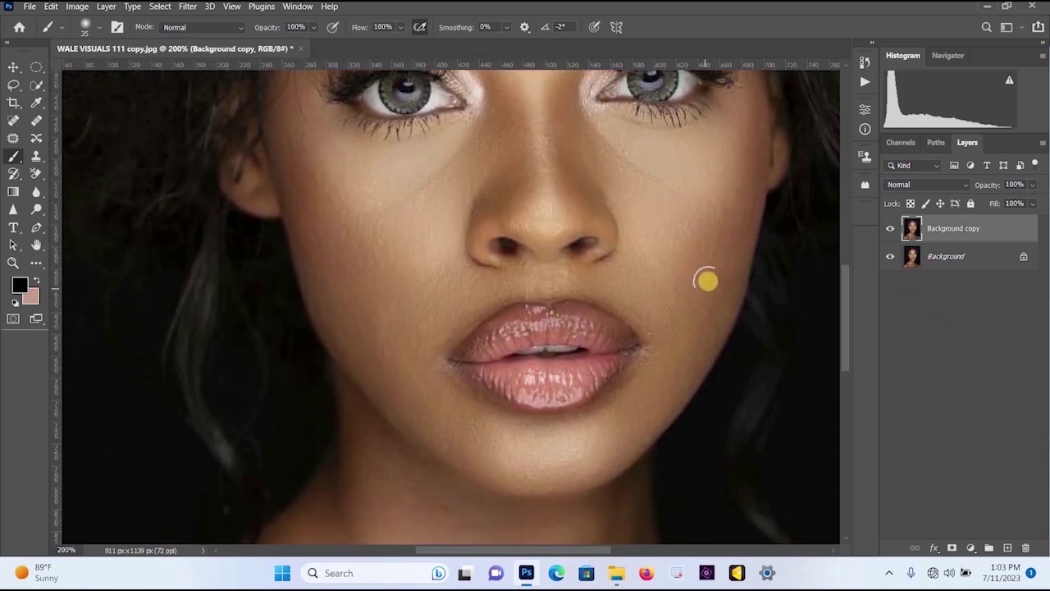
{"action": "scroll", "coordinate": [708, 280], "scroll_direction": "down", "scroll_amount": 3}
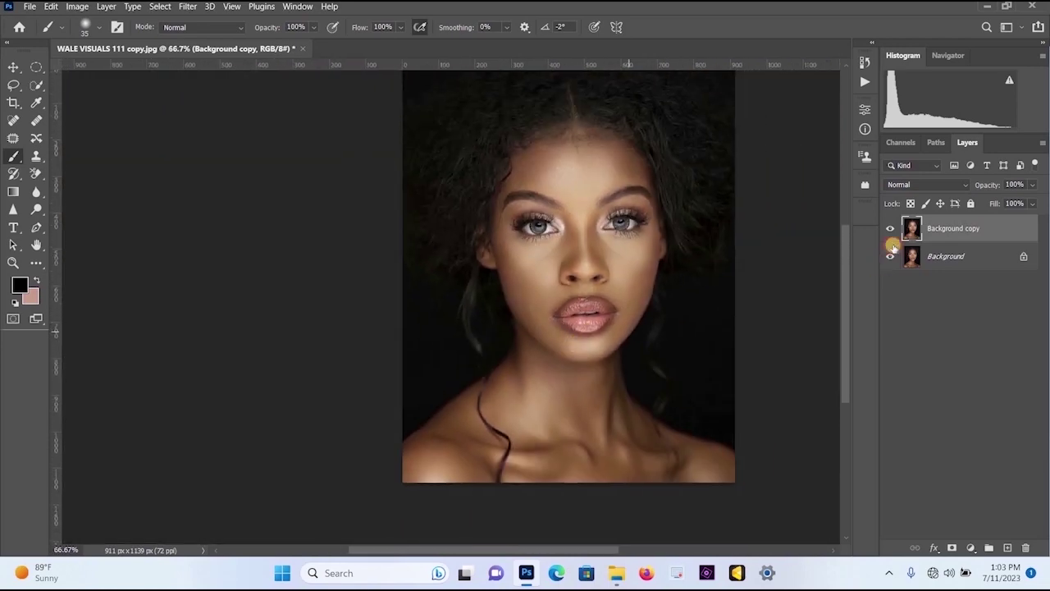
{"action": "left_click", "coordinate": [890, 230]}
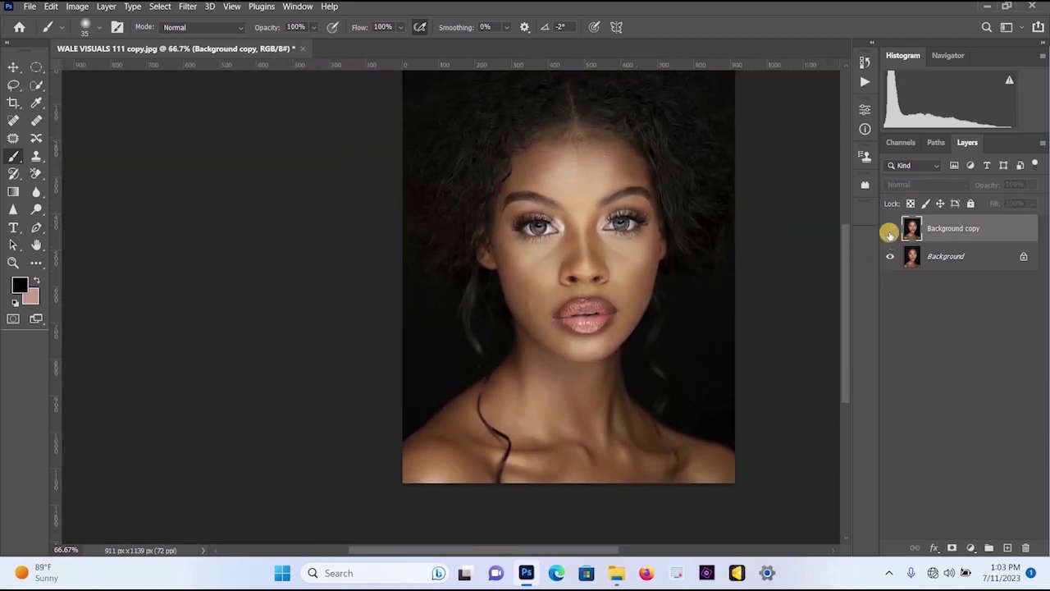
{"action": "left_click", "coordinate": [890, 230]}
{"action": "scroll", "coordinate": [812, 282], "scroll_direction": "up", "scroll_amount": 2}
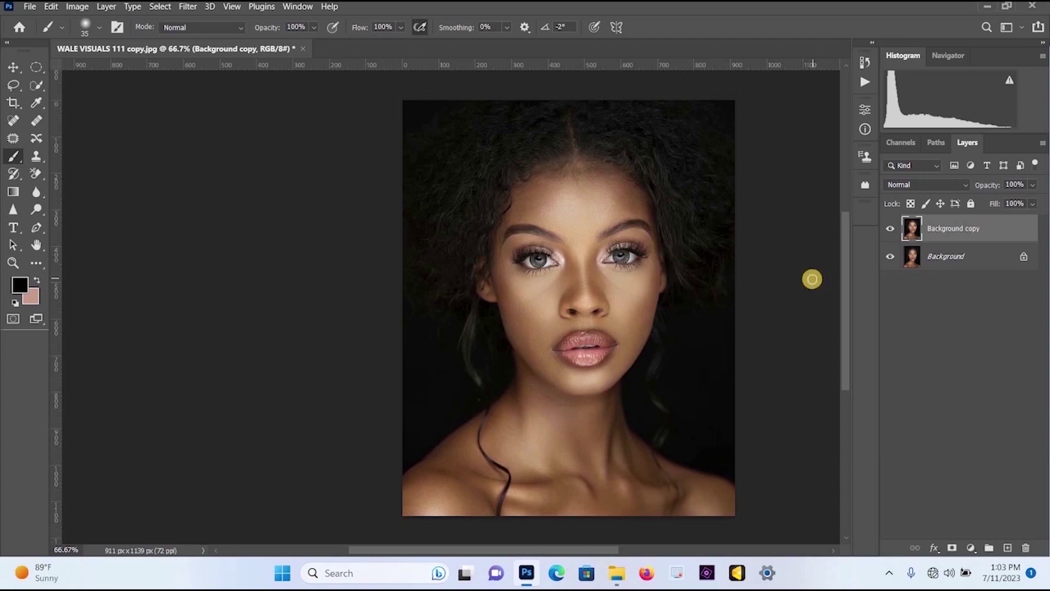
{"action": "left_click", "coordinate": [889, 229]}
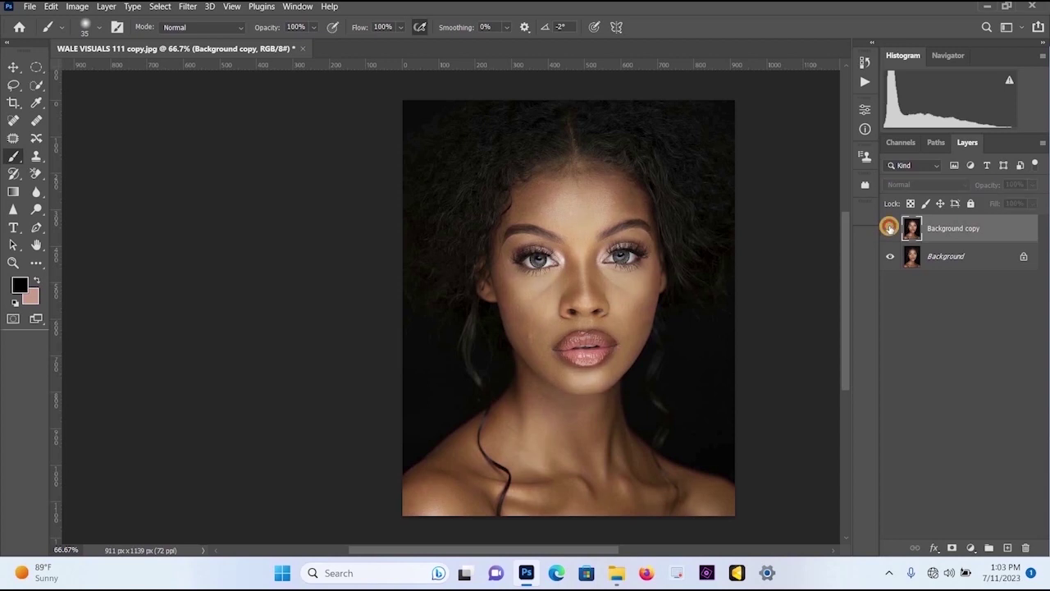
{"action": "left_click", "coordinate": [889, 229]}
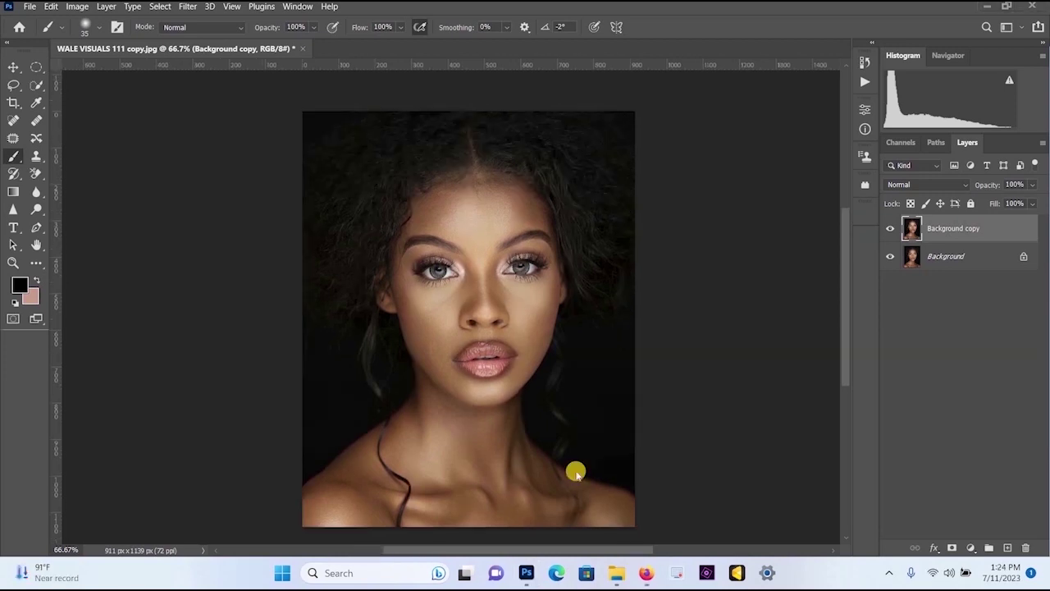
{"action": "left_click", "coordinate": [191, 6]}
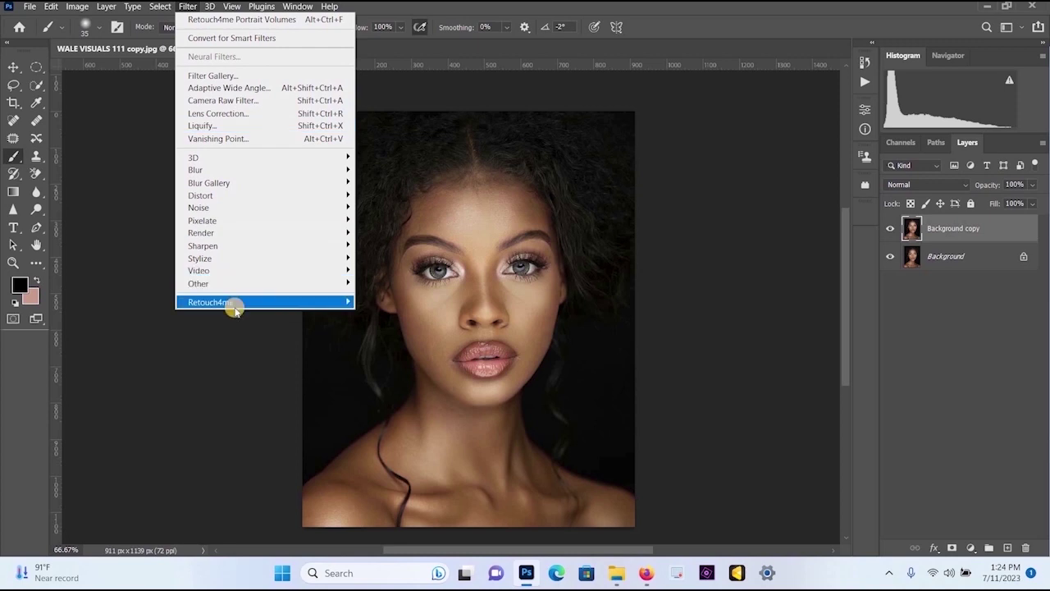
{"action": "left_click", "coordinate": [625, 166]}
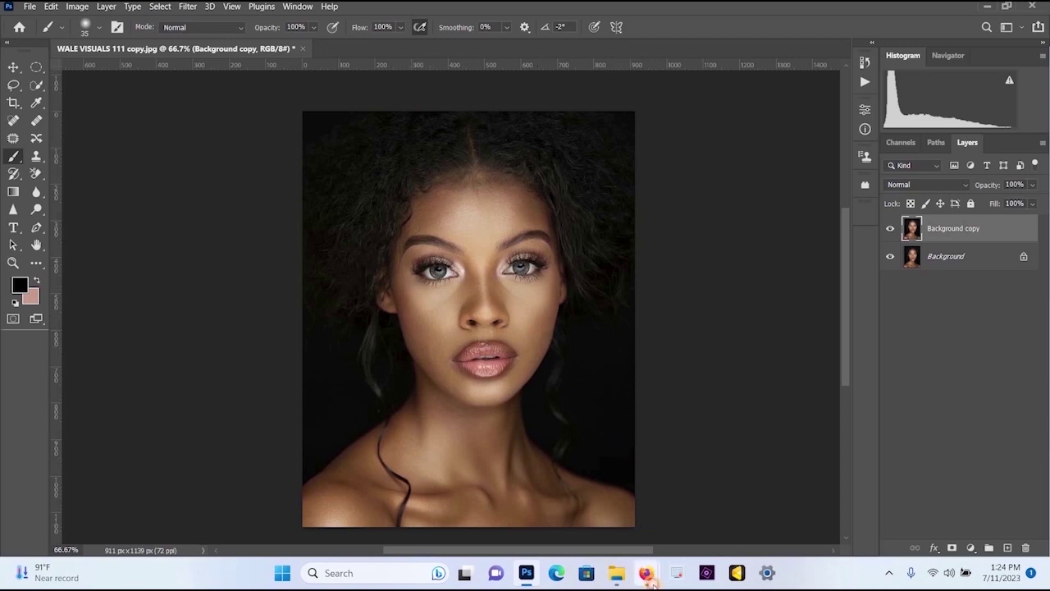
Step: Switch to Firefox and open the retouch4.me website
{"action": "mouse_move", "coordinate": [647, 574]}
{"action": "left_click", "coordinate": [629, 488]}
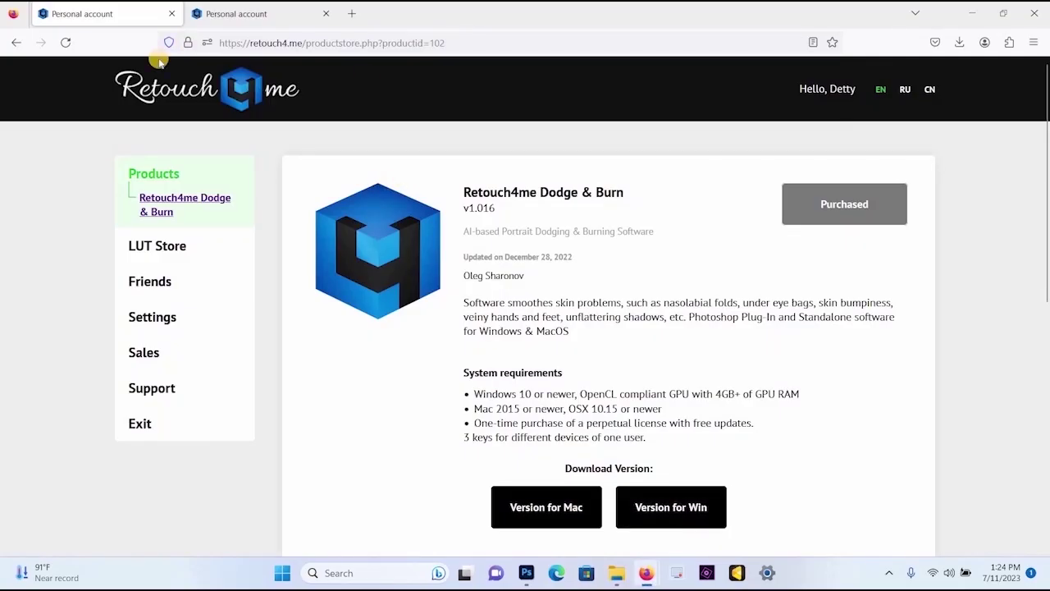
{"action": "left_click", "coordinate": [236, 17]}
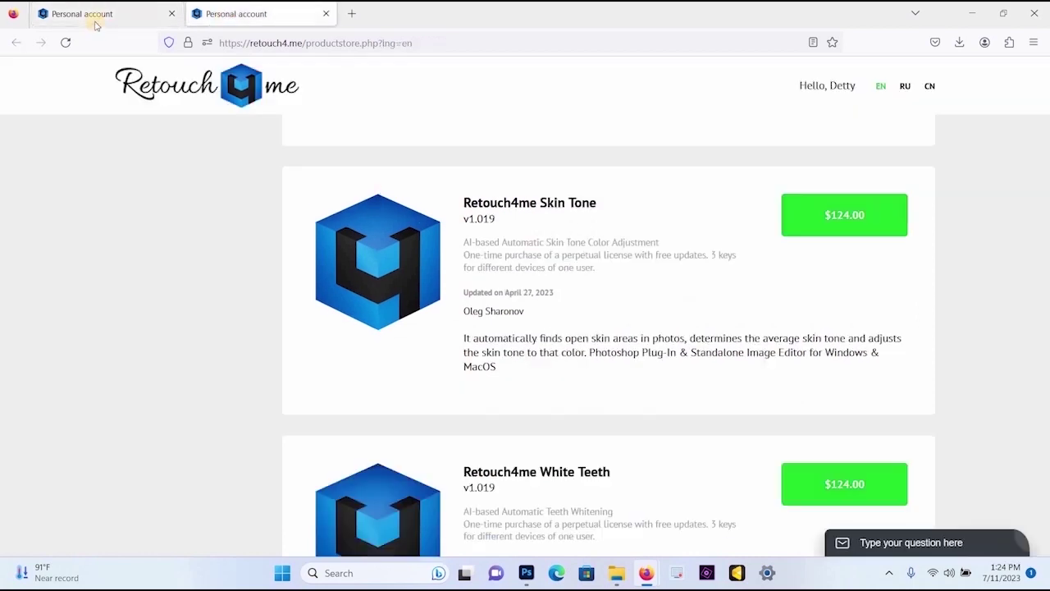
{"action": "left_click", "coordinate": [91, 16]}
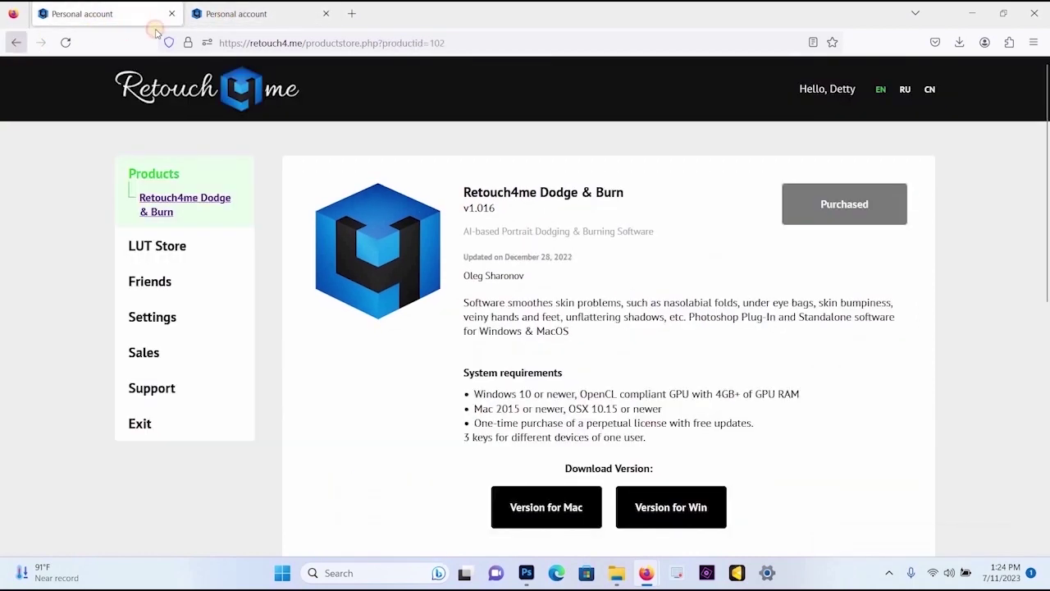
{"action": "left_click", "coordinate": [292, 43]}
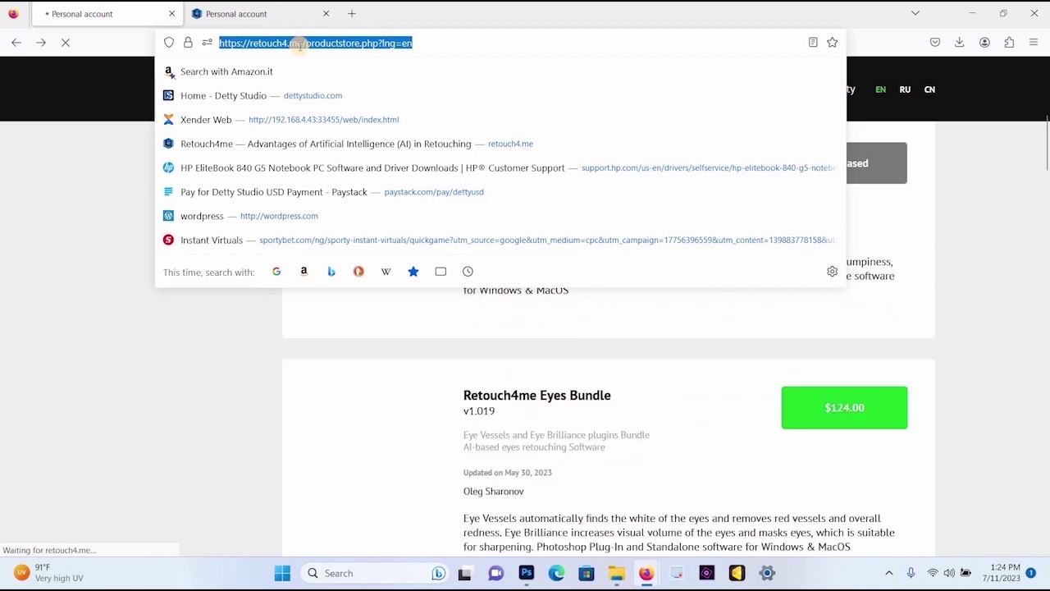
{"action": "type", "text": "retouch4.me/"}
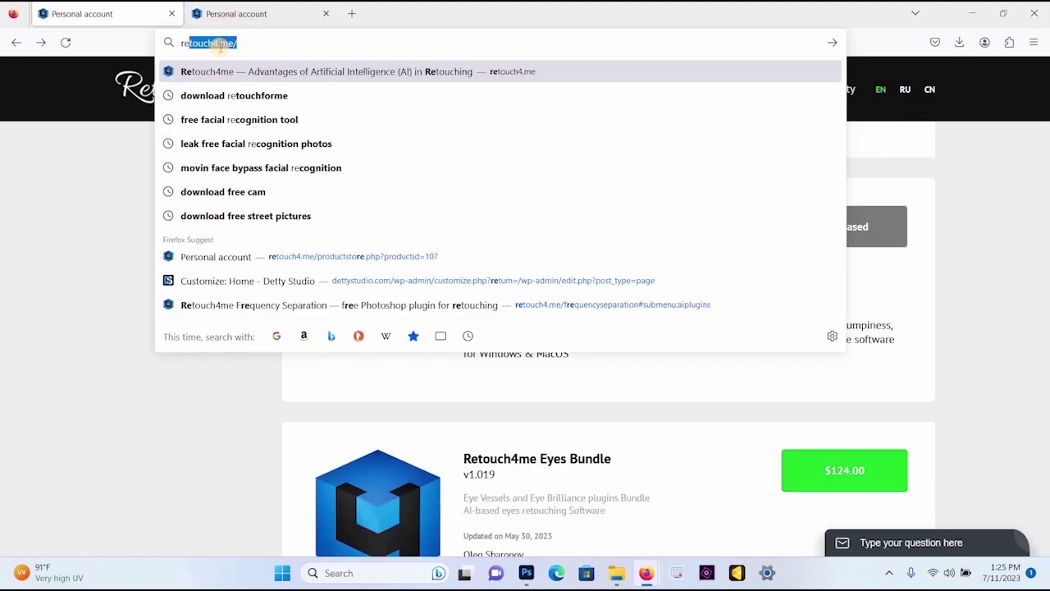
{"action": "key", "text": "Return"}
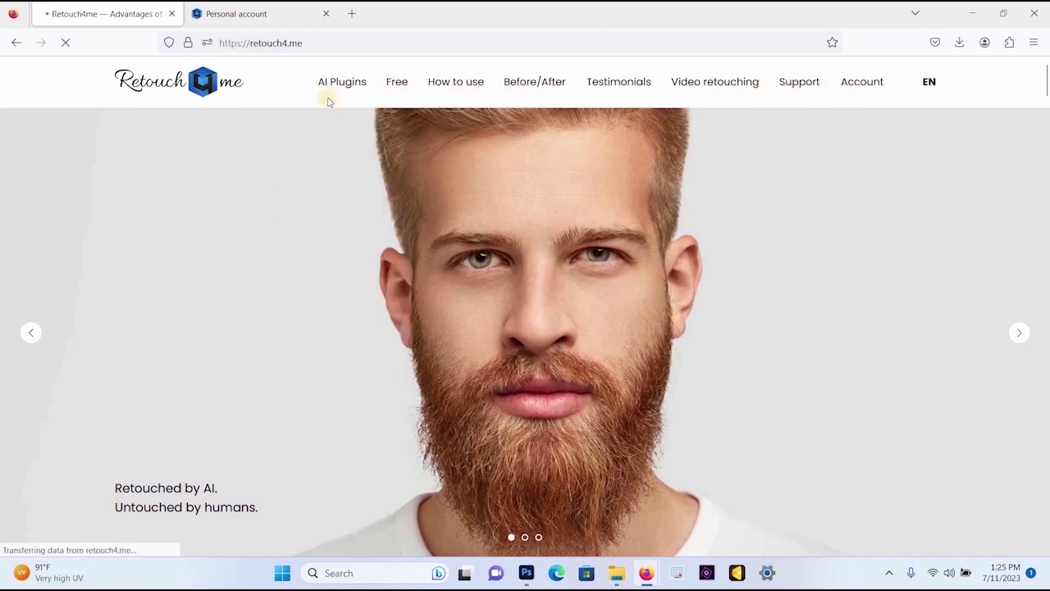
Step: Review the Heal, Dodge & Burn, Eyes Bundle and Fabric plugins in the Retouch4me account's product list
{"action": "mouse_move", "coordinate": [345, 109]}
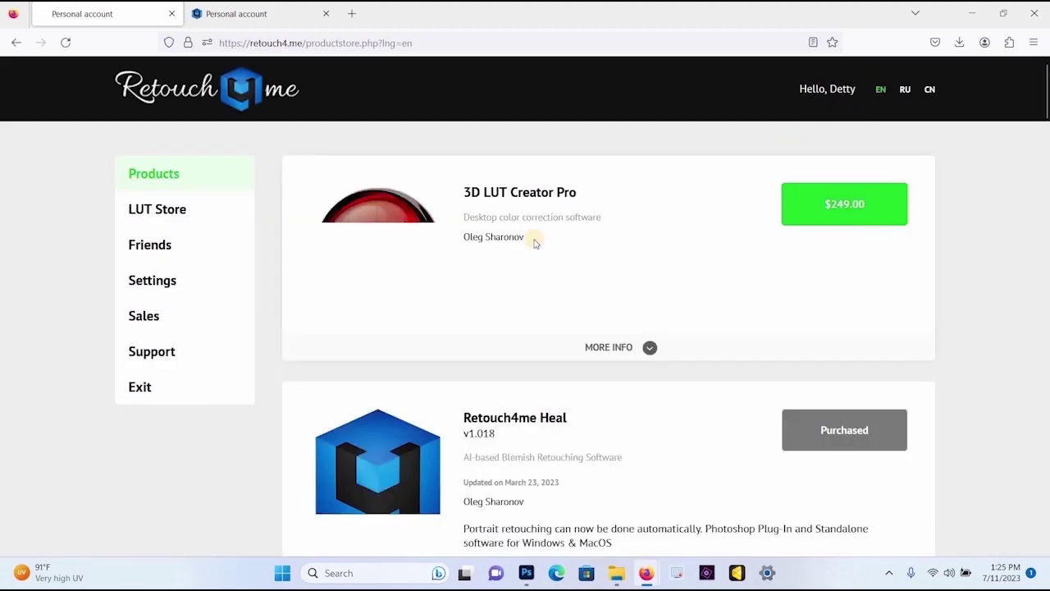
{"action": "scroll", "coordinate": [534, 242], "scroll_direction": "down", "scroll_amount": 1}
{"action": "scroll", "coordinate": [535, 243], "scroll_direction": "down", "scroll_amount": 4}
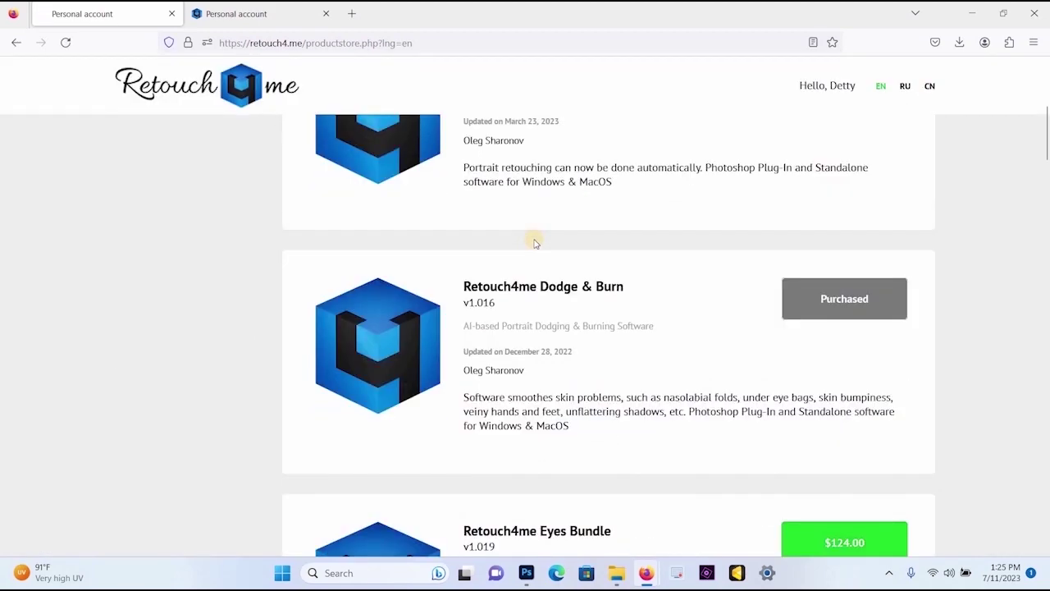
{"action": "scroll", "coordinate": [535, 243], "scroll_direction": "down", "scroll_amount": 1}
{"action": "scroll", "coordinate": [535, 243], "scroll_direction": "down", "scroll_amount": 1}
{"action": "scroll", "coordinate": [533, 243], "scroll_direction": "up", "scroll_amount": 5}
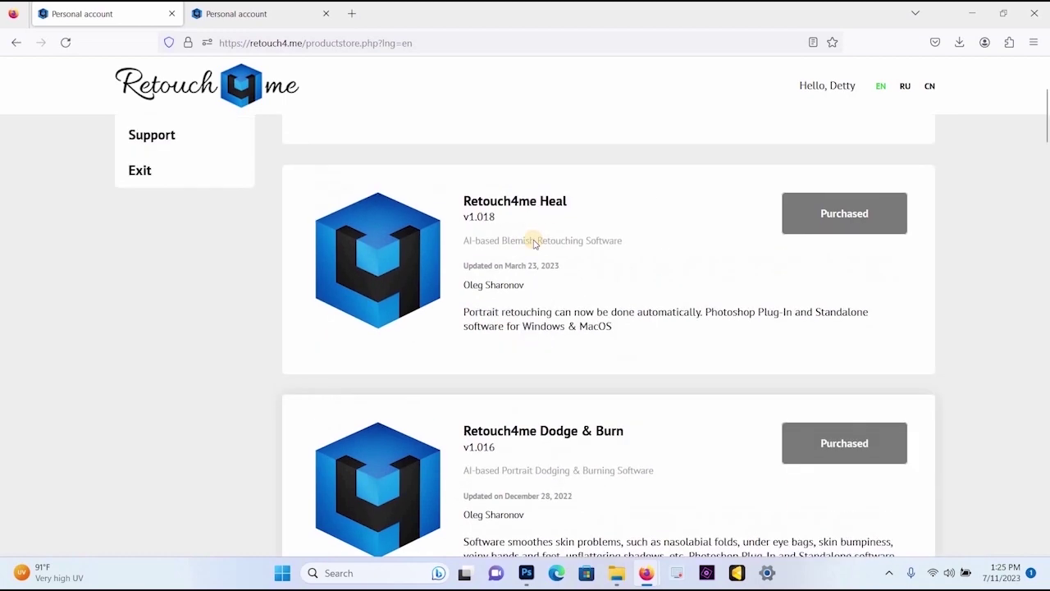
{"action": "scroll", "coordinate": [534, 242], "scroll_direction": "down", "scroll_amount": 3}
{"action": "scroll", "coordinate": [533, 242], "scroll_direction": "down", "scroll_amount": 5}
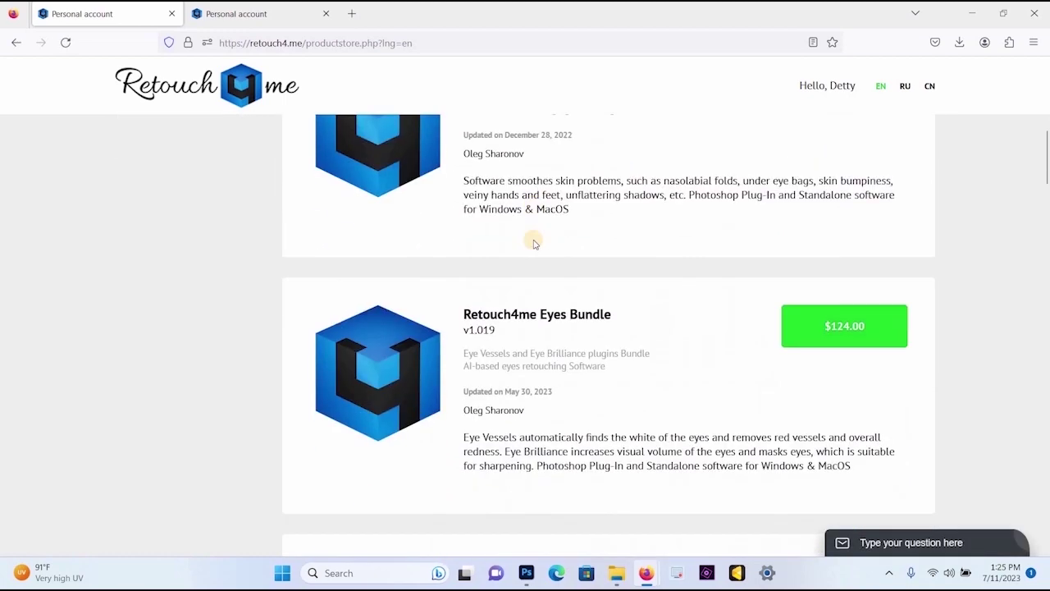
{"action": "scroll", "coordinate": [533, 243], "scroll_direction": "up", "scroll_amount": 1}
{"action": "scroll", "coordinate": [534, 242], "scroll_direction": "down", "scroll_amount": 3}
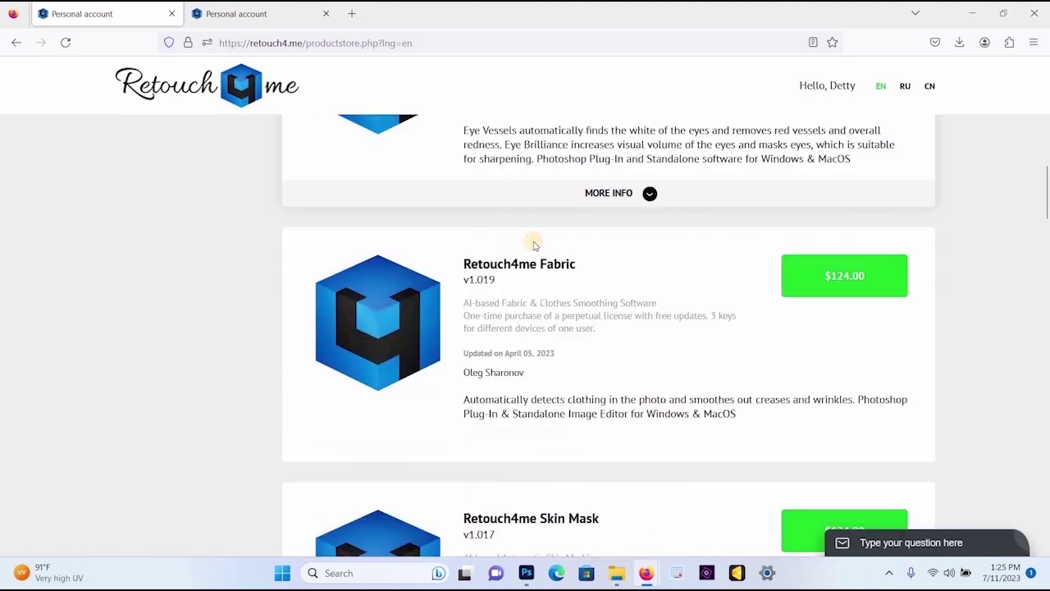
Step: Review the other Retouch4me products, from Clean Backdrop, Skin Tone and White Teeth to the free Frequency Separation plugin and Photoshop Panel
{"action": "scroll", "coordinate": [533, 246], "scroll_direction": "down", "scroll_amount": 10}
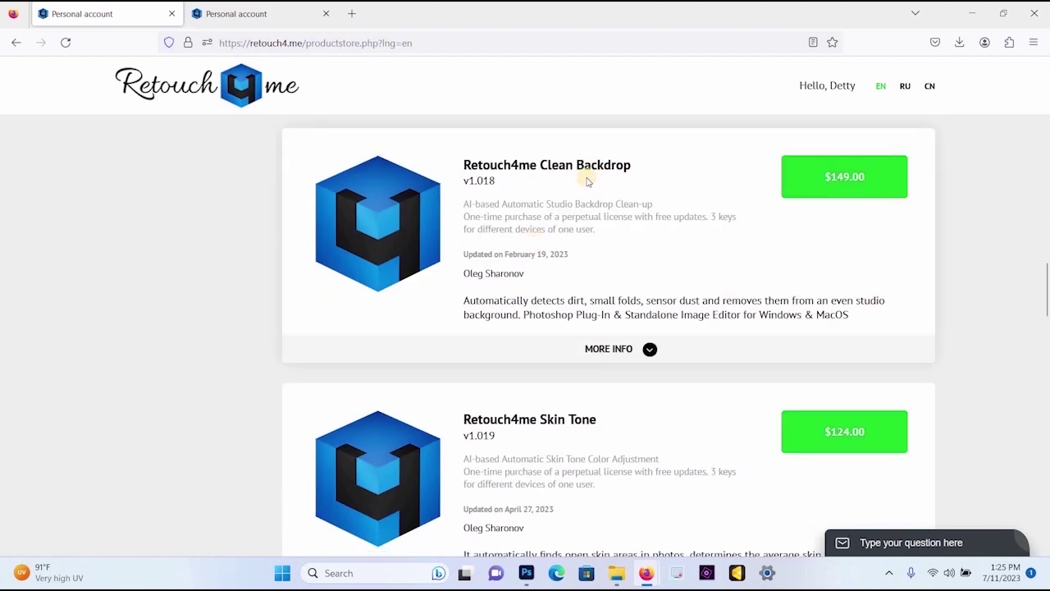
{"action": "scroll", "coordinate": [614, 258], "scroll_direction": "down", "scroll_amount": 2}
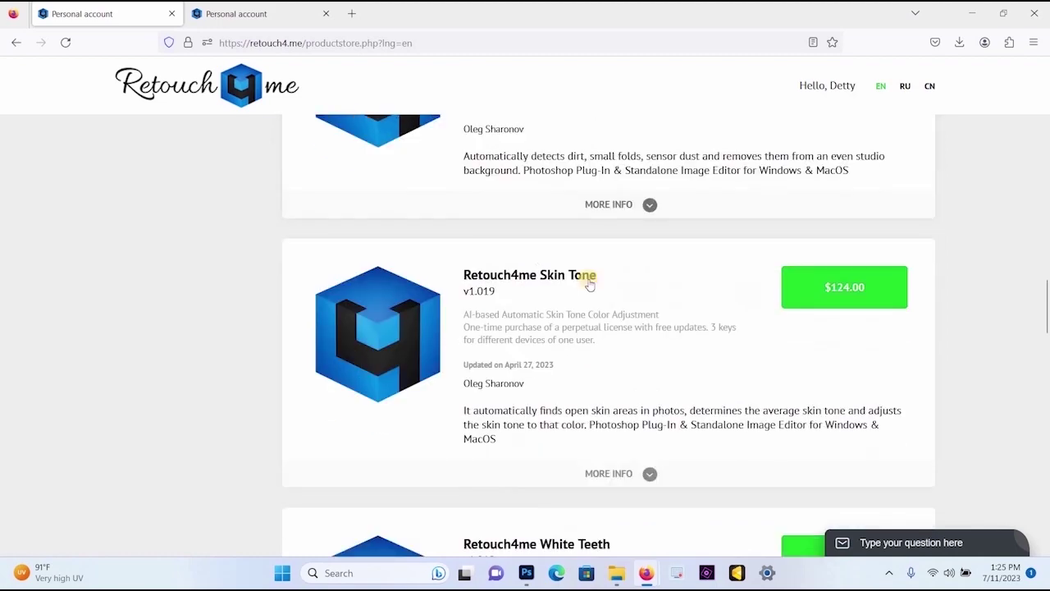
{"action": "scroll", "coordinate": [598, 279], "scroll_direction": "down", "scroll_amount": 2}
{"action": "scroll", "coordinate": [603, 284], "scroll_direction": "down", "scroll_amount": 3}
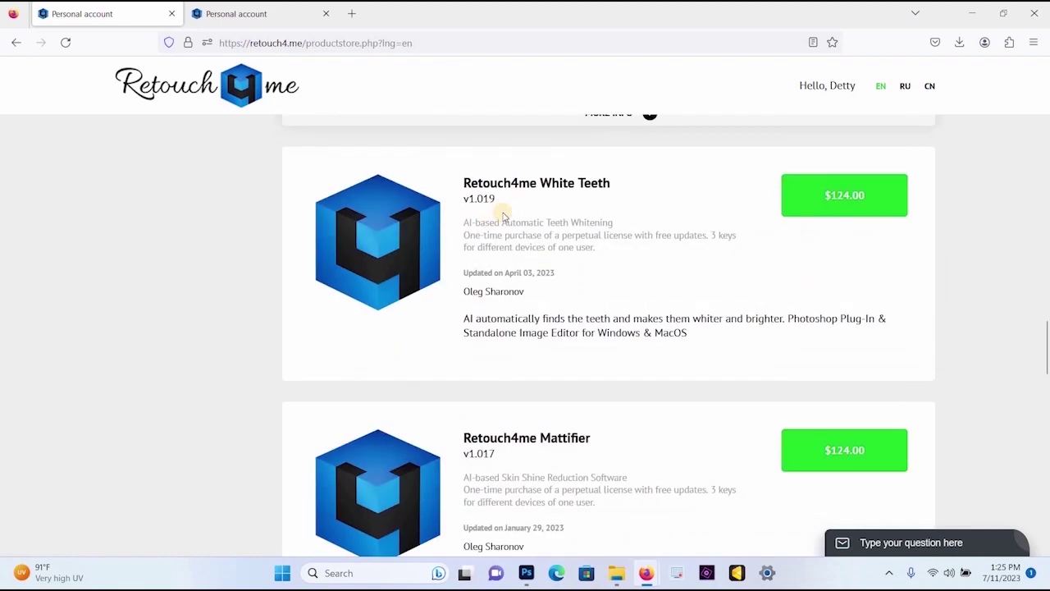
{"action": "scroll", "coordinate": [565, 211], "scroll_direction": "down", "scroll_amount": 9}
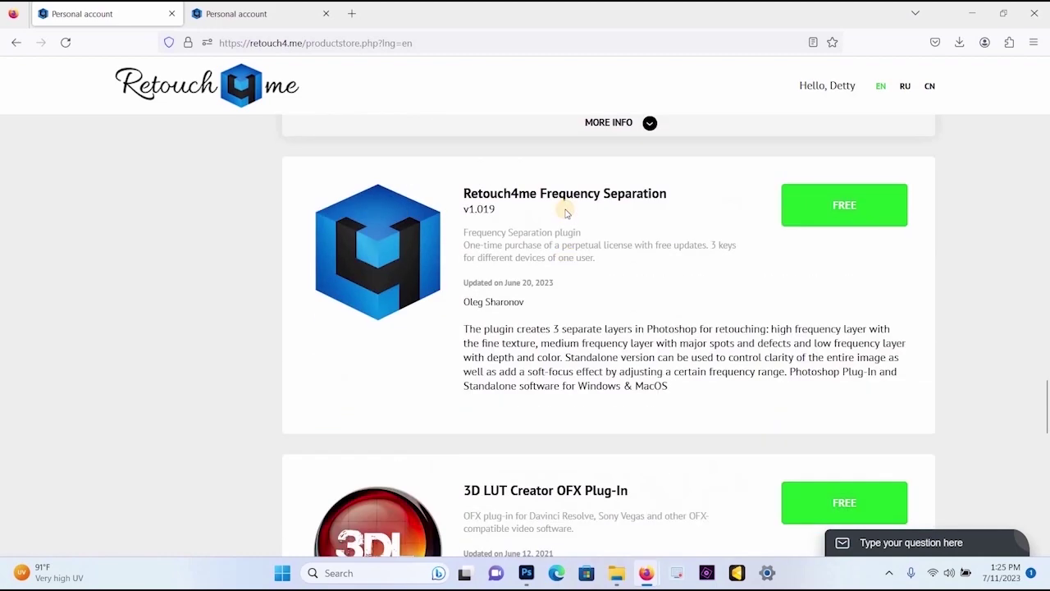
{"action": "scroll", "coordinate": [611, 284], "scroll_direction": "up", "scroll_amount": 3}
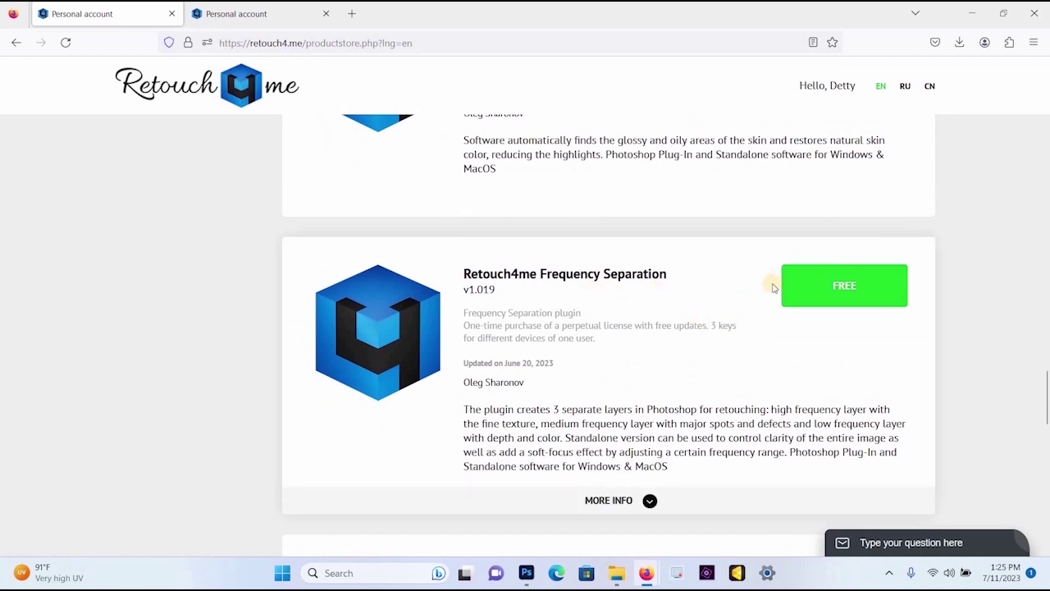
{"action": "scroll", "coordinate": [818, 331], "scroll_direction": "down", "scroll_amount": 10}
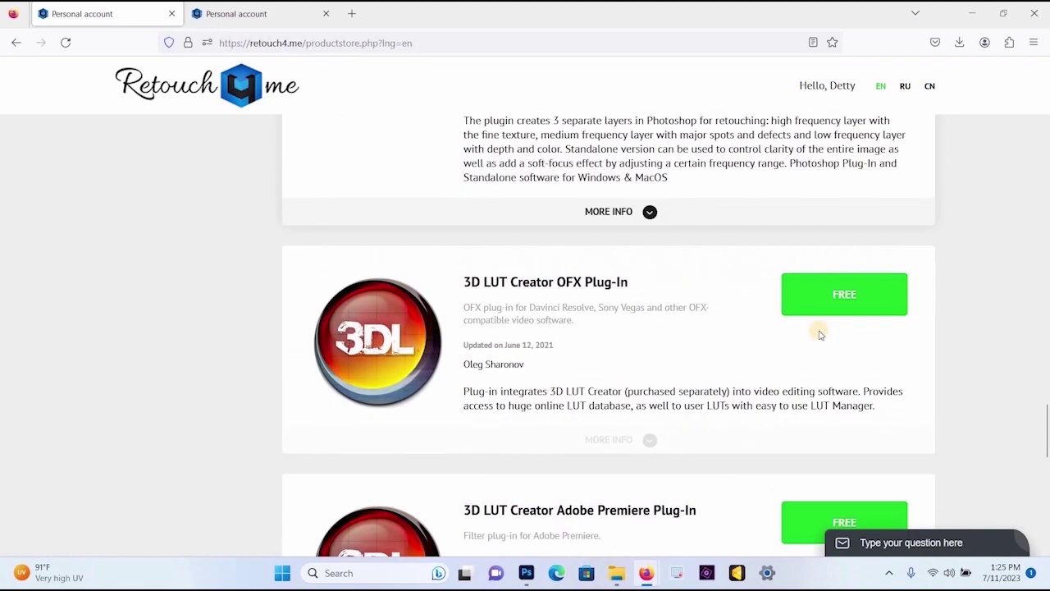
{"action": "scroll", "coordinate": [725, 322], "scroll_direction": "down", "scroll_amount": 6}
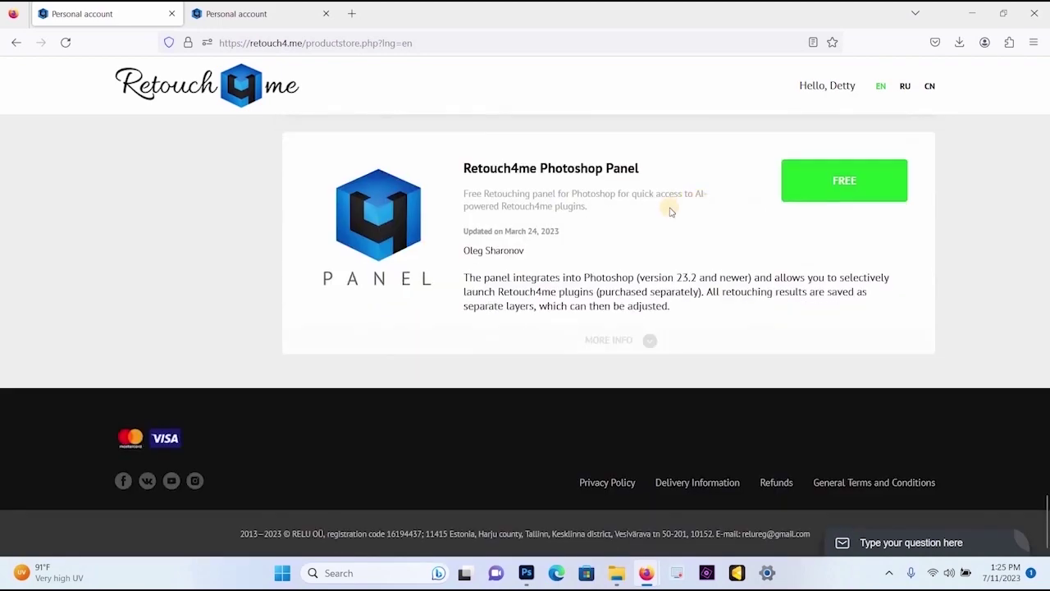
{"action": "scroll", "coordinate": [492, 328], "scroll_direction": "up", "scroll_amount": 3}
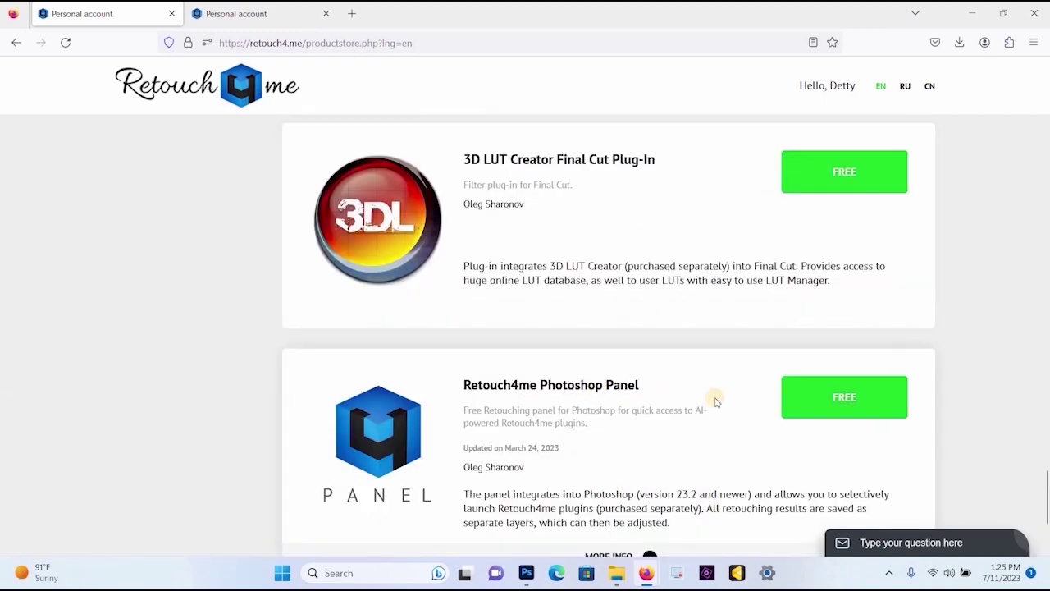
{"action": "scroll", "coordinate": [603, 284], "scroll_direction": "up", "scroll_amount": 1}
{"action": "scroll", "coordinate": [602, 285], "scroll_direction": "up", "scroll_amount": 10}
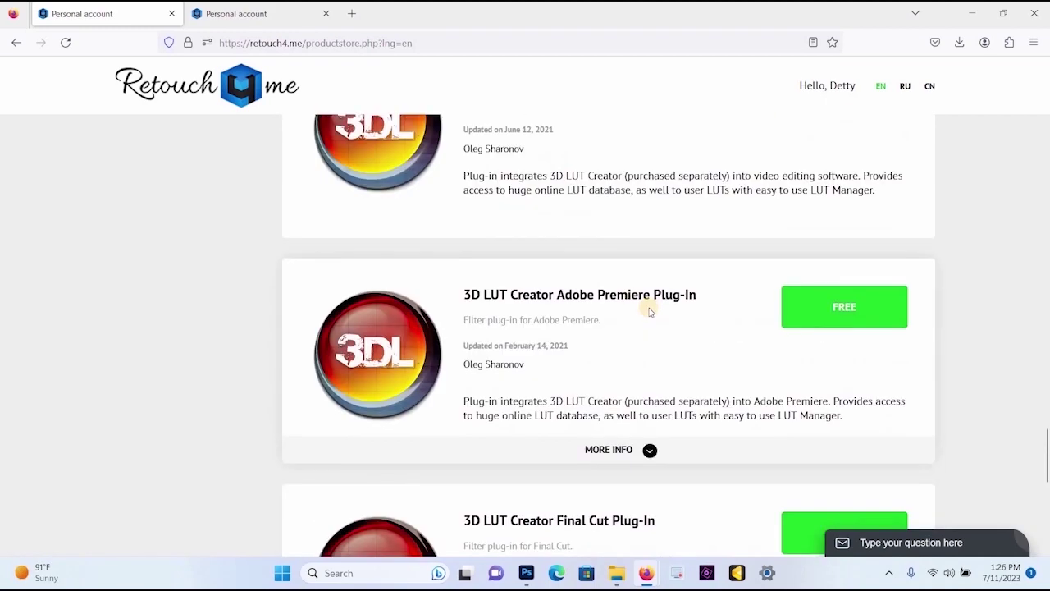
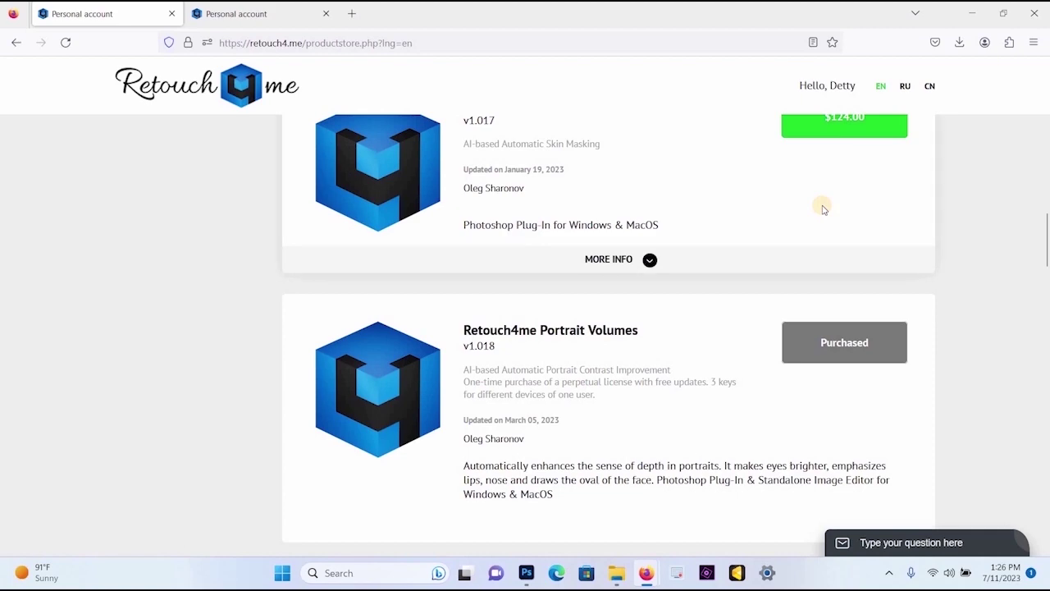
{"action": "scroll", "coordinate": [824, 209], "scroll_direction": "up", "scroll_amount": 3}
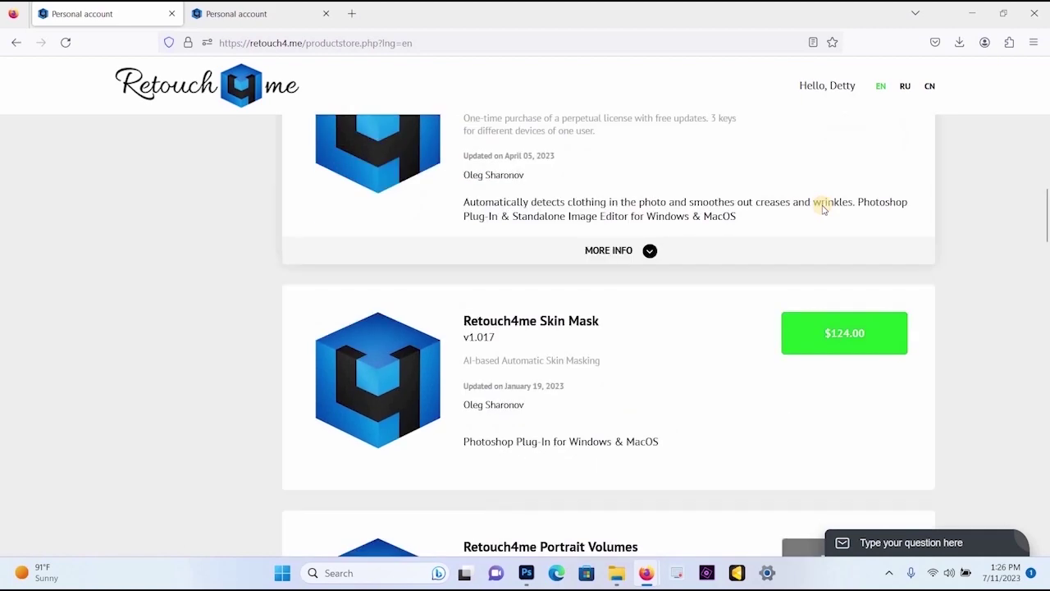
Step: Return to the start of the product list and review the Retouch4me Heal and Dodge & Burn entries
{"action": "scroll", "coordinate": [825, 212], "scroll_direction": "up", "scroll_amount": 6}
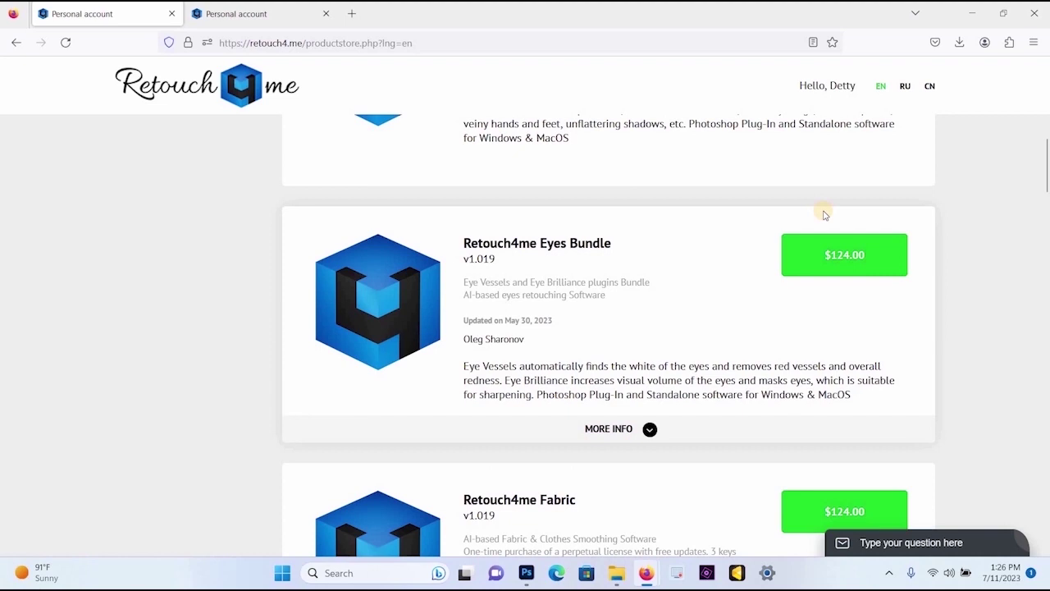
{"action": "scroll", "coordinate": [825, 213], "scroll_direction": "up", "scroll_amount": 5}
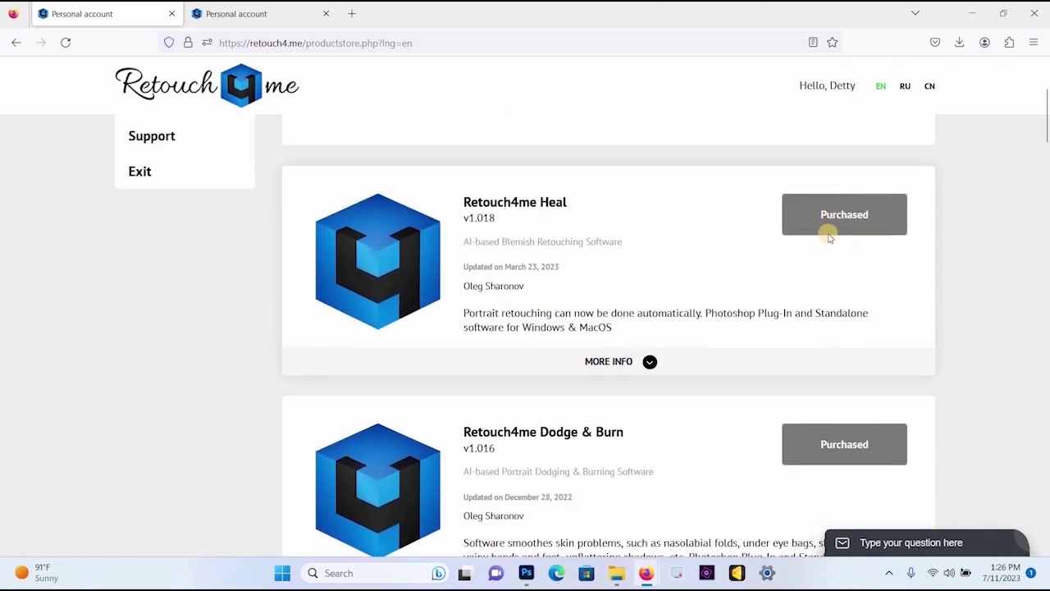
{"action": "scroll", "coordinate": [829, 235], "scroll_direction": "up", "scroll_amount": 3}
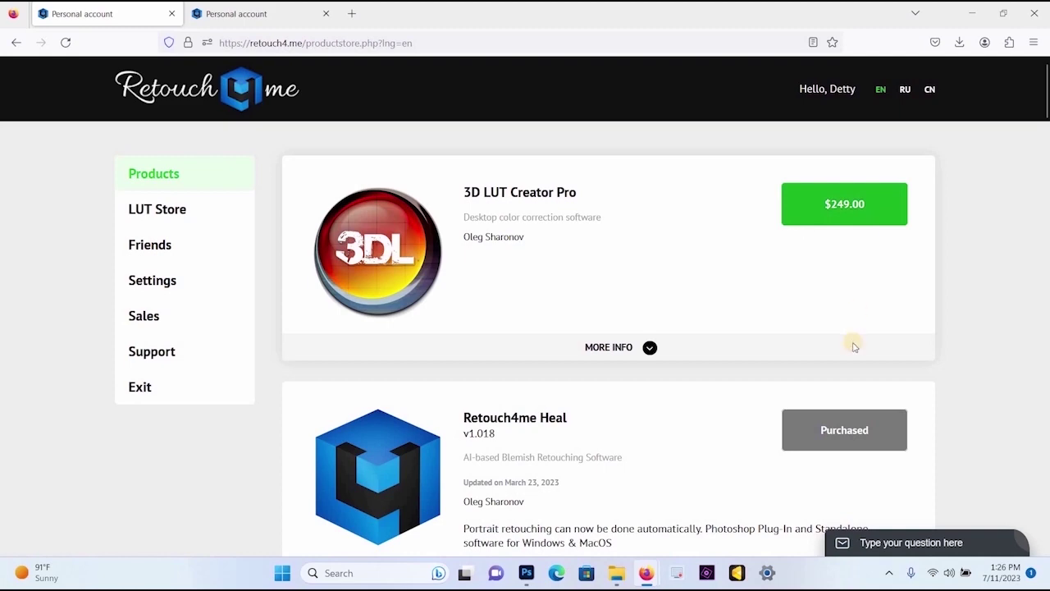
{"action": "scroll", "coordinate": [625, 310], "scroll_direction": "down", "scroll_amount": 2}
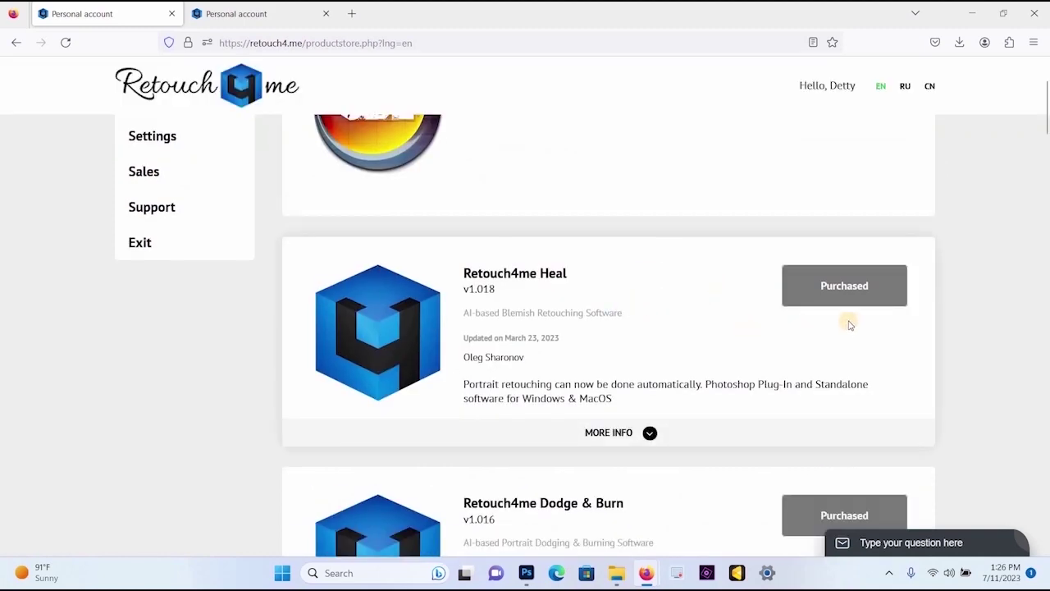
{"action": "scroll", "coordinate": [705, 312], "scroll_direction": "down", "scroll_amount": 2}
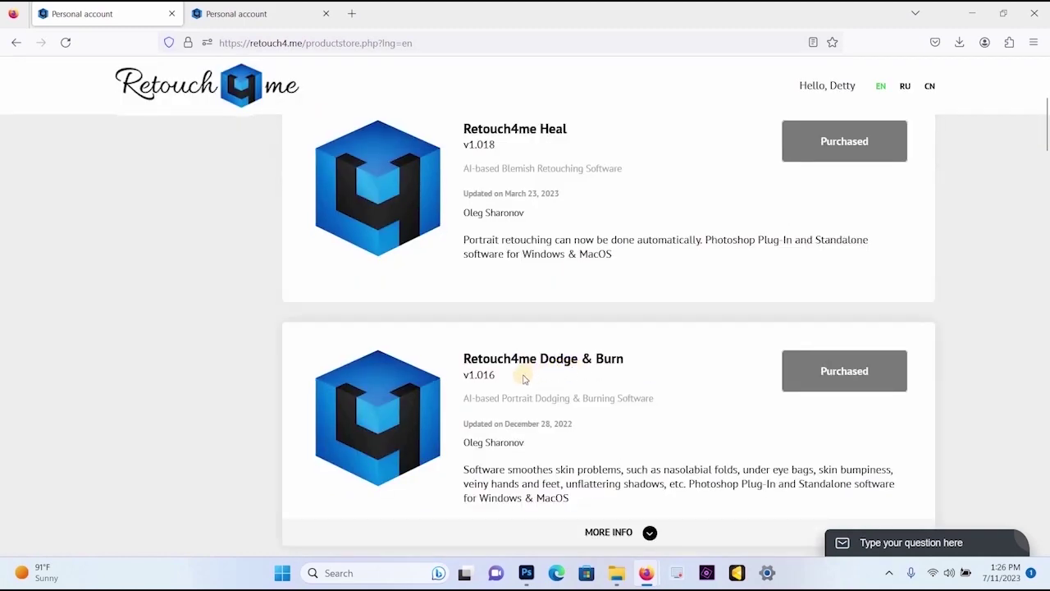
{"action": "scroll", "coordinate": [562, 381], "scroll_direction": "down", "scroll_amount": 2}
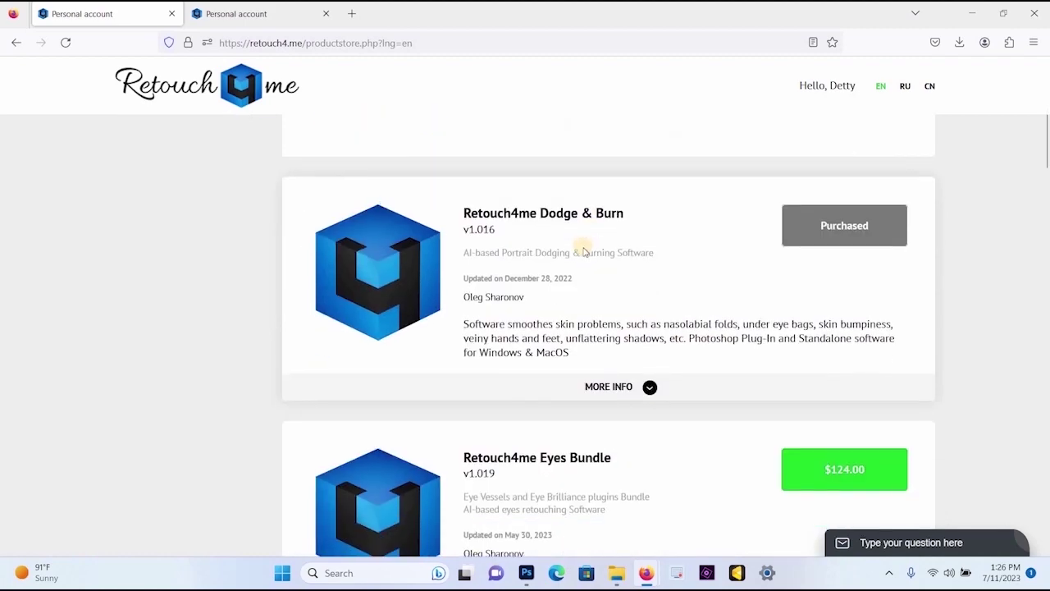
Step: Examine the Retouch4me Portrait Volumes and Clean Backdrop entries in the product list
{"action": "scroll", "coordinate": [584, 246], "scroll_direction": "down", "scroll_amount": 5}
{"action": "scroll", "coordinate": [583, 251], "scroll_direction": "down", "scroll_amount": 9}
{"action": "scroll", "coordinate": [567, 347], "scroll_direction": "up", "scroll_amount": 2}
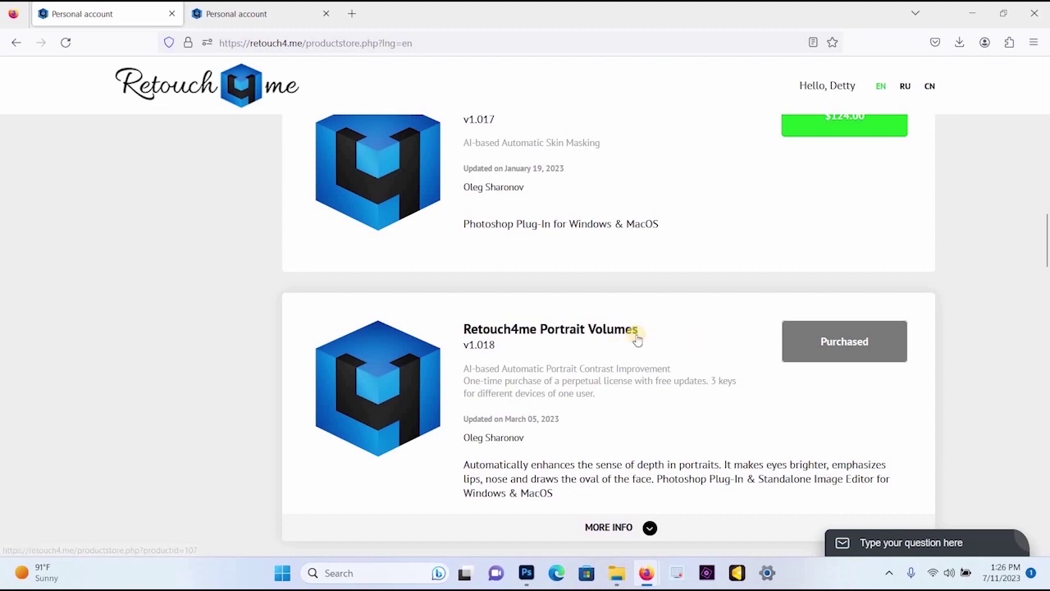
{"action": "scroll", "coordinate": [638, 339], "scroll_direction": "down", "scroll_amount": 3}
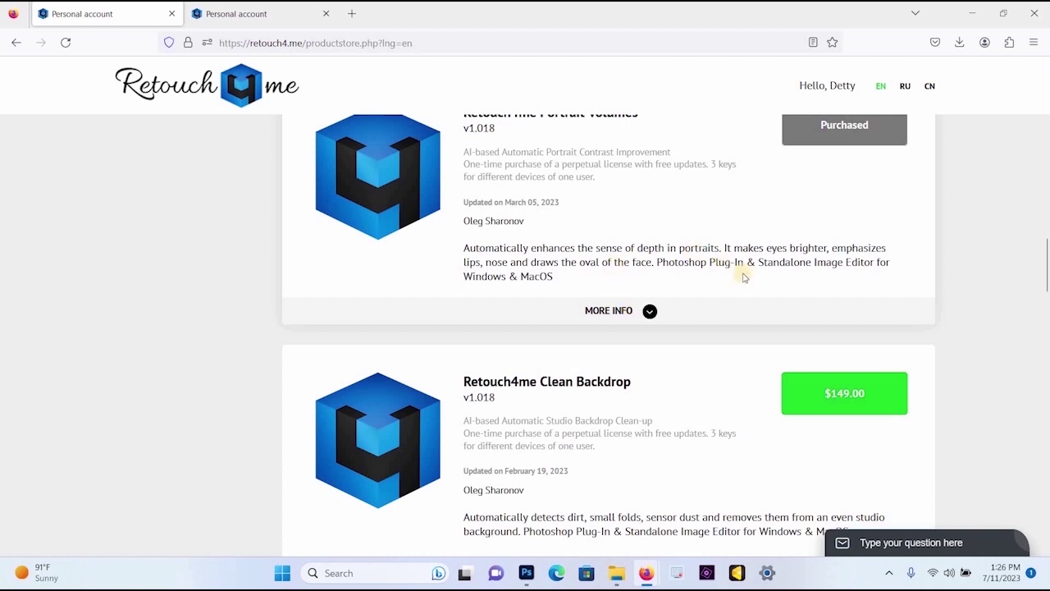
{"action": "scroll", "coordinate": [740, 272], "scroll_direction": "down", "scroll_amount": 2}
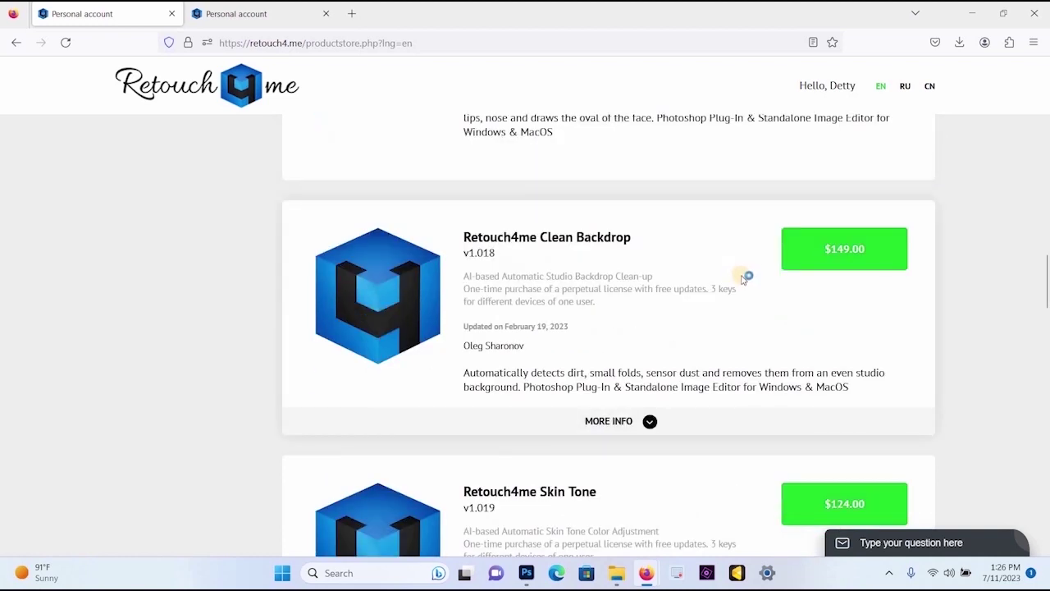
Step: Go back to the Retouch4me Heal entry in the product list and open its product page
{"action": "scroll", "coordinate": [748, 275], "scroll_direction": "up", "scroll_amount": 5}
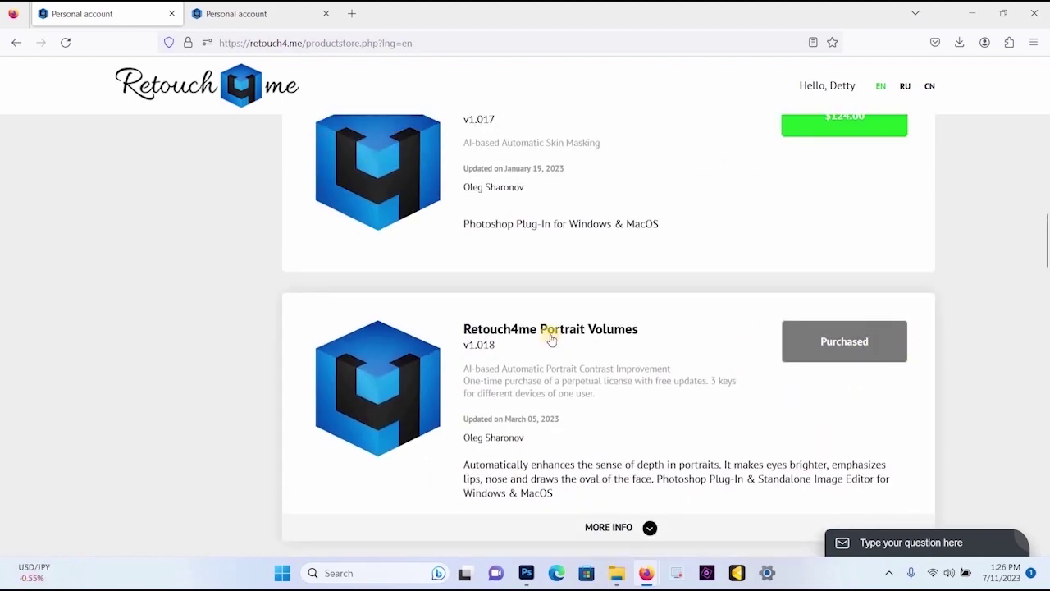
{"action": "scroll", "coordinate": [562, 339], "scroll_direction": "up", "scroll_amount": 6}
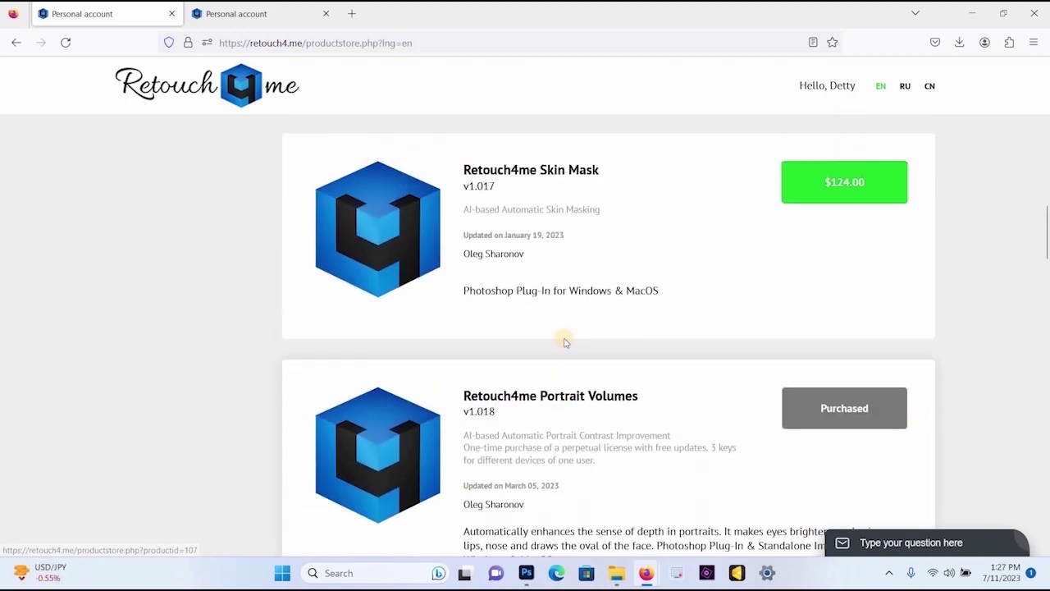
{"action": "scroll", "coordinate": [563, 339], "scroll_direction": "up", "scroll_amount": 7}
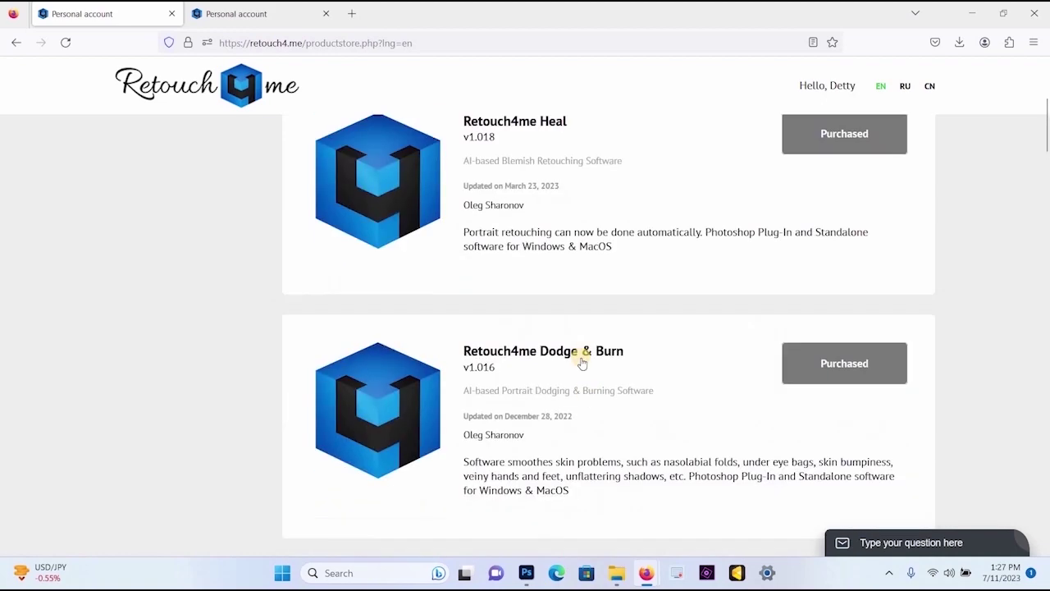
{"action": "scroll", "coordinate": [550, 213], "scroll_direction": "up", "scroll_amount": 1}
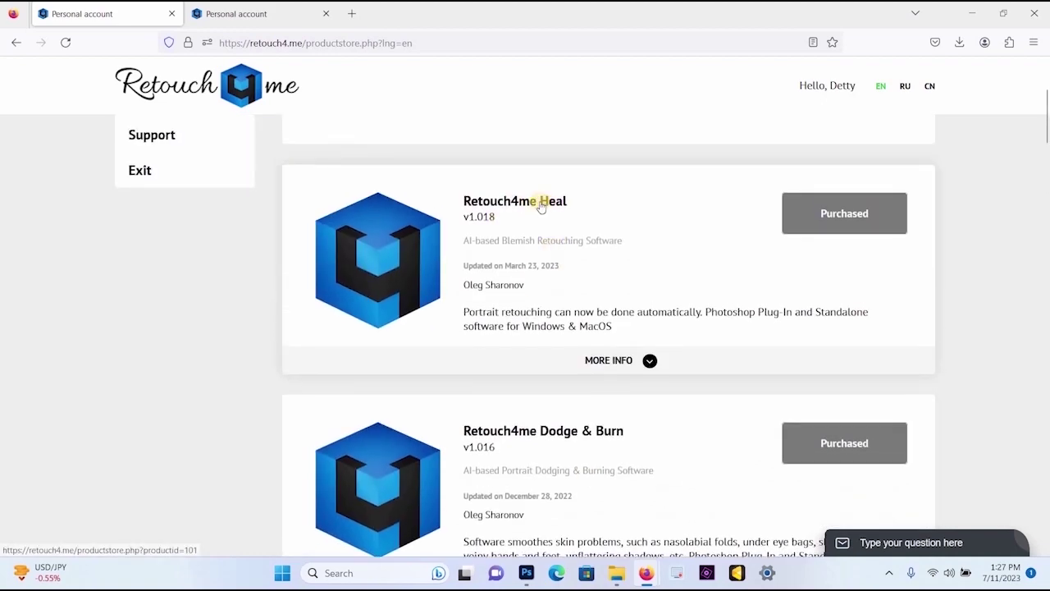
{"action": "left_click", "coordinate": [412, 254]}
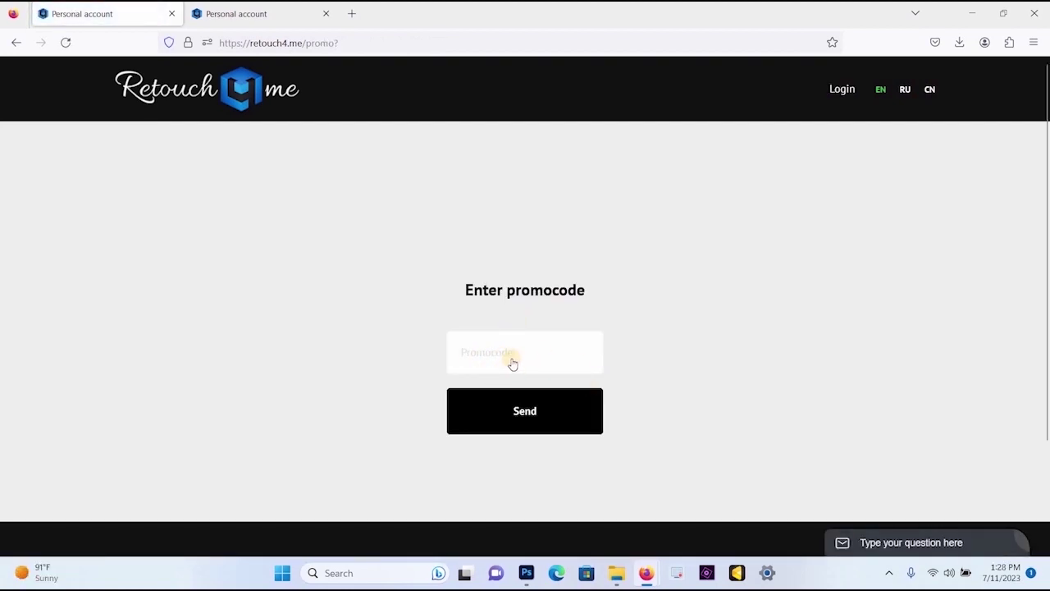
Step: Enter the studio's promo code on the Retouch4me promocode page
{"action": "left_click", "coordinate": [559, 367]}
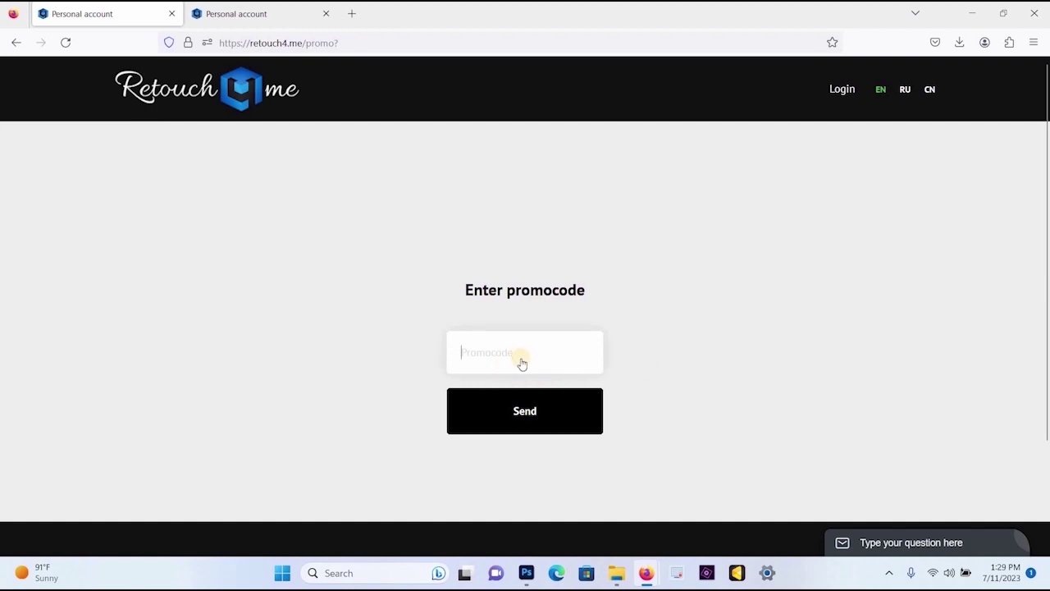
{"action": "type", "text": "DETT"}
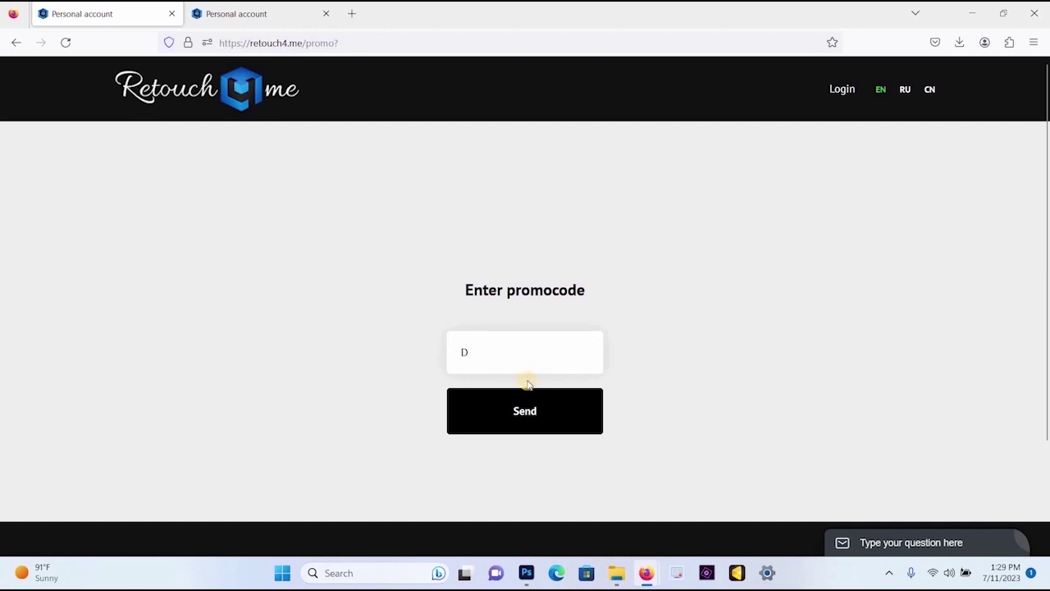
{"action": "type", "text": "YSTUDIO"}
Step: Return to the product list and reopen the Retouch4me Heal page to examine its system requirements and download versions
{"action": "left_click", "coordinate": [17, 45]}
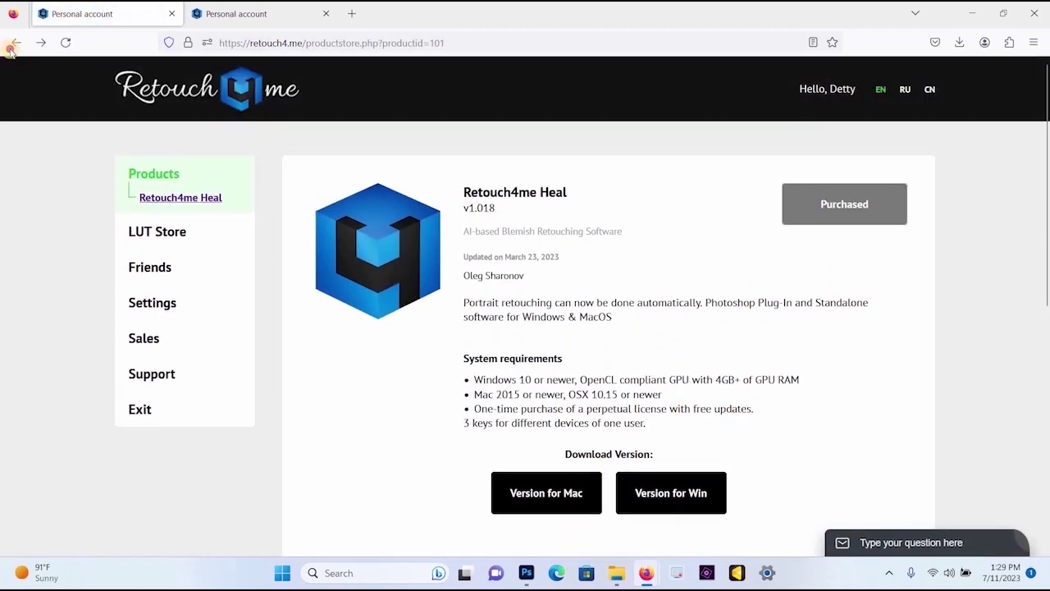
{"action": "left_click", "coordinate": [15, 44]}
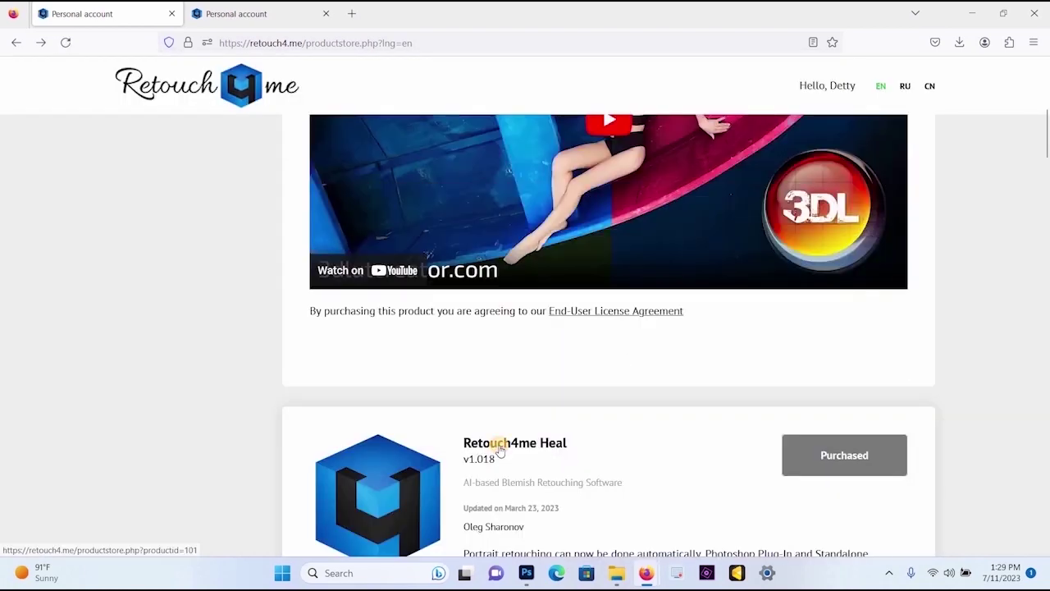
{"action": "left_click", "coordinate": [397, 488]}
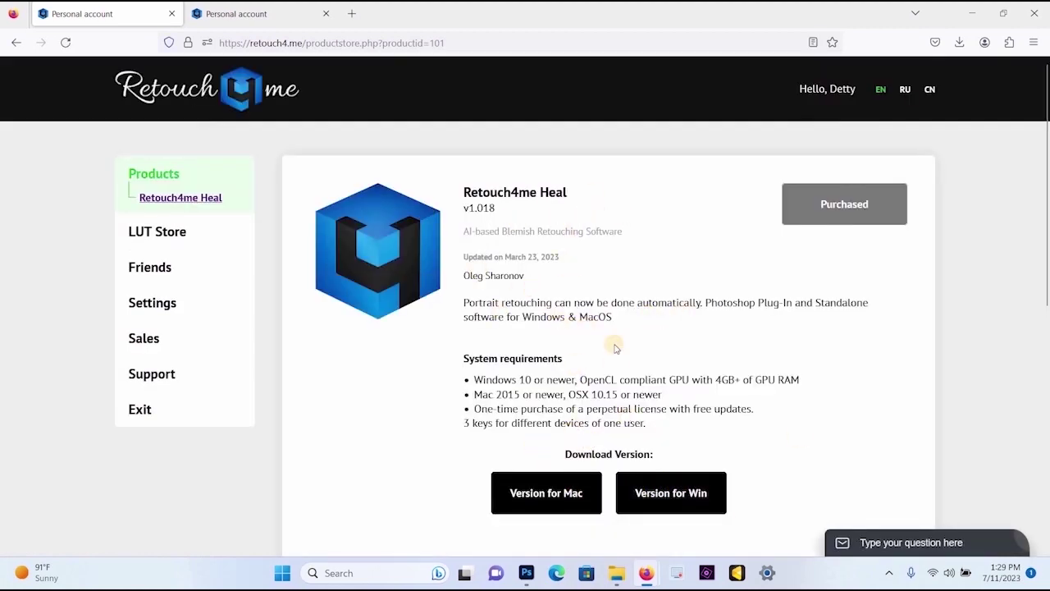
{"action": "scroll", "coordinate": [525, 394], "scroll_direction": "down", "scroll_amount": 1}
{"action": "scroll", "coordinate": [590, 378], "scroll_direction": "up", "scroll_amount": 1}
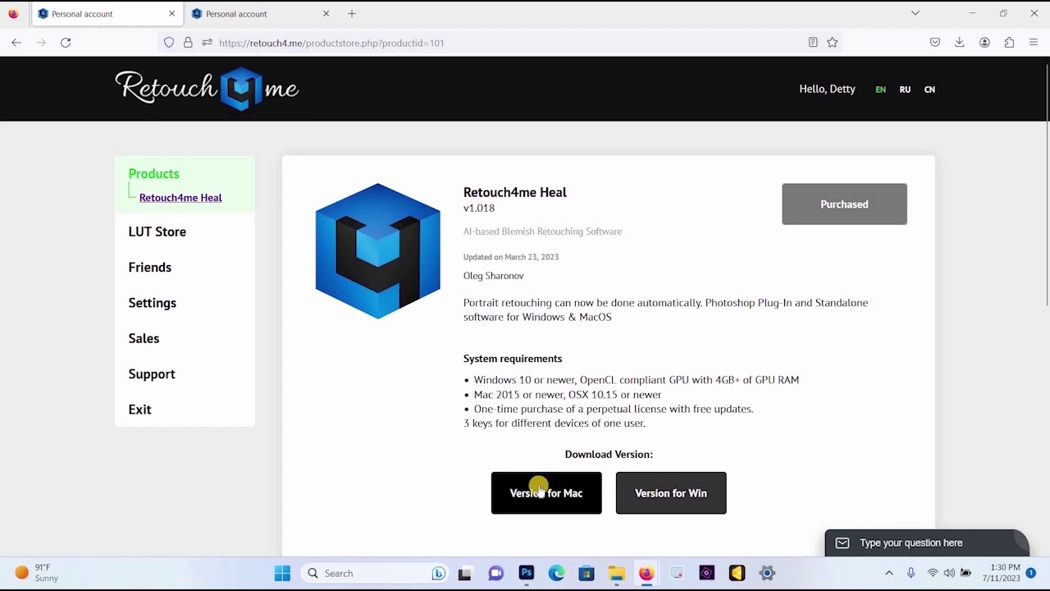
Step: Start downloading the Windows version of Retouch4me Heal and cancel the download
{"action": "left_click", "coordinate": [652, 489]}
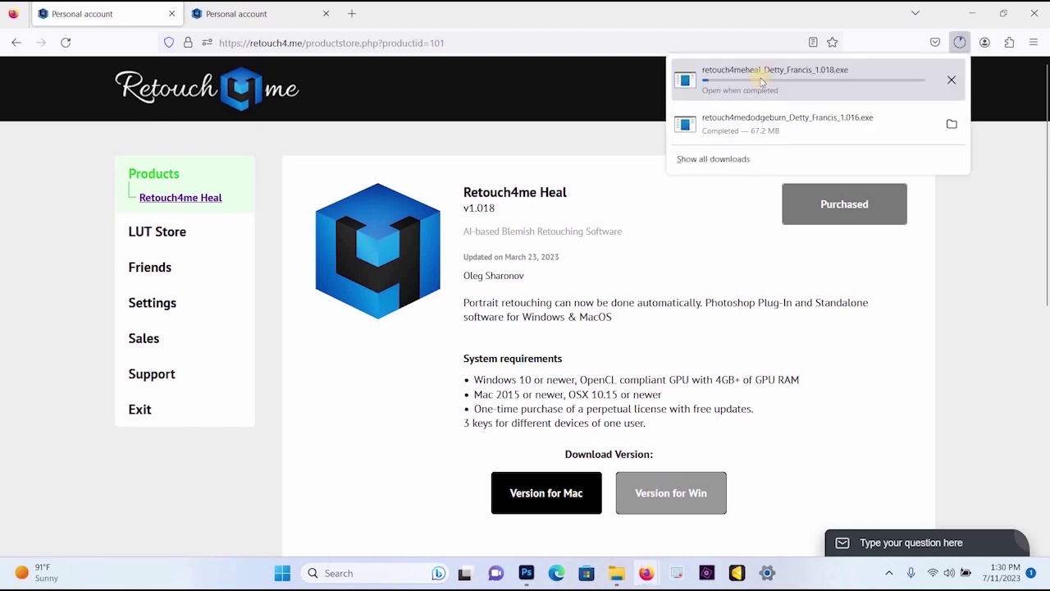
{"action": "left_click", "coordinate": [951, 79]}
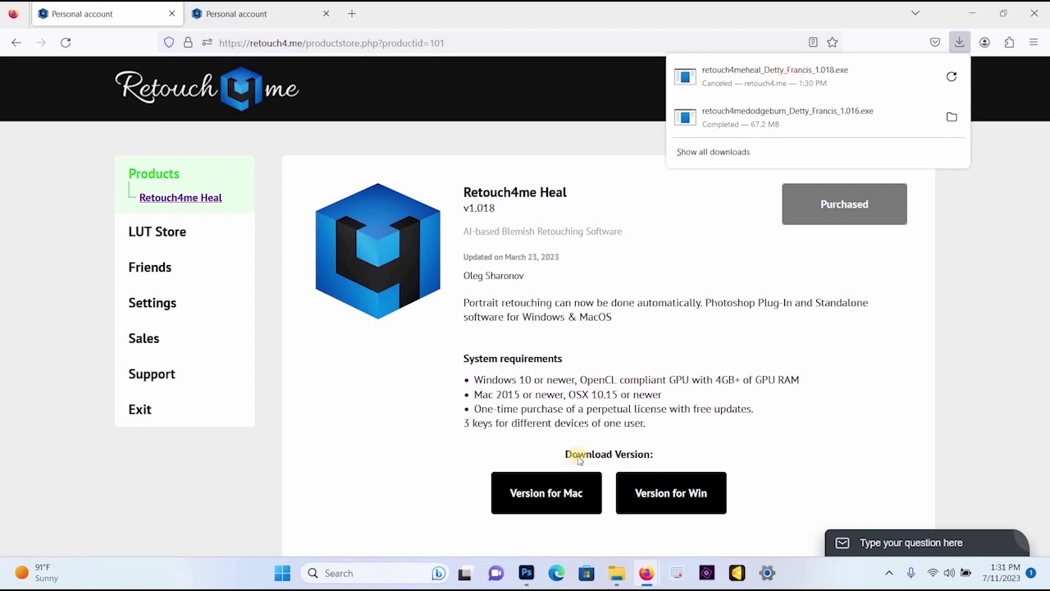
Step: Switch to Photoshop and display the installed Retouch4me filters
{"action": "left_click", "coordinate": [526, 572]}
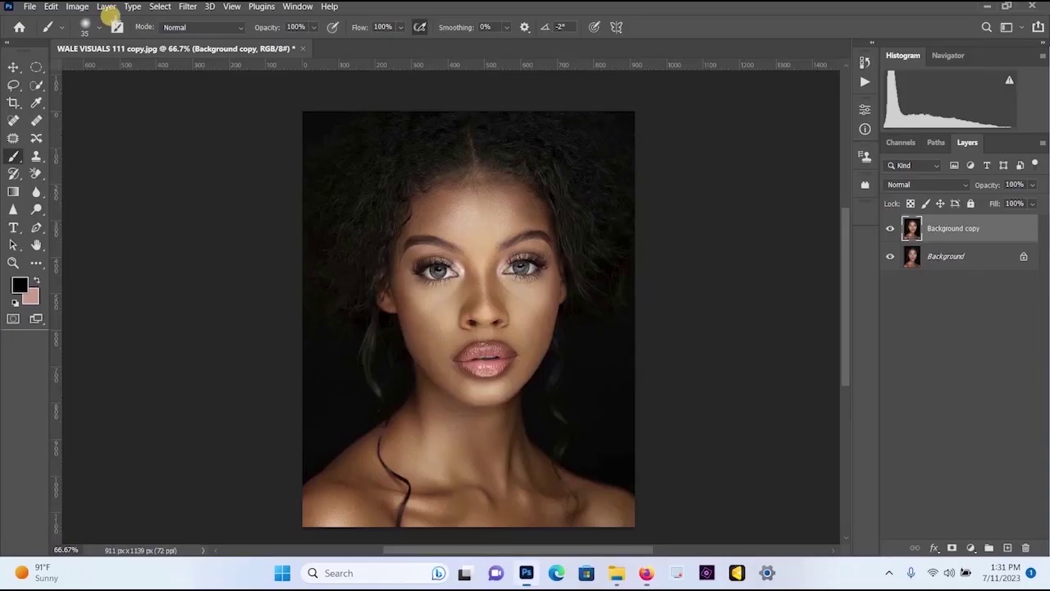
{"action": "left_click", "coordinate": [191, 7]}
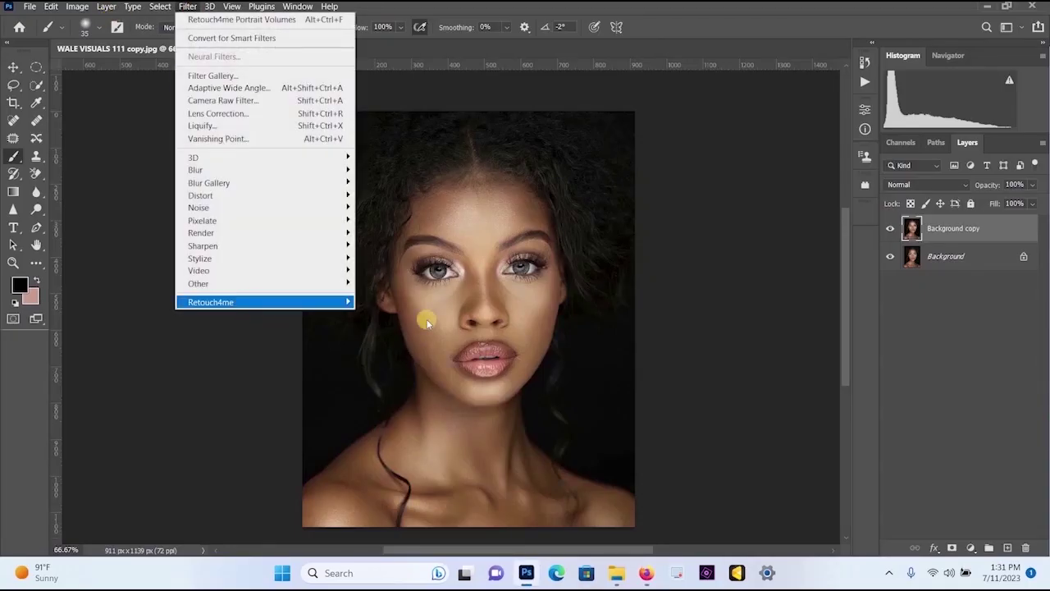
{"action": "mouse_move", "coordinate": [250, 302]}
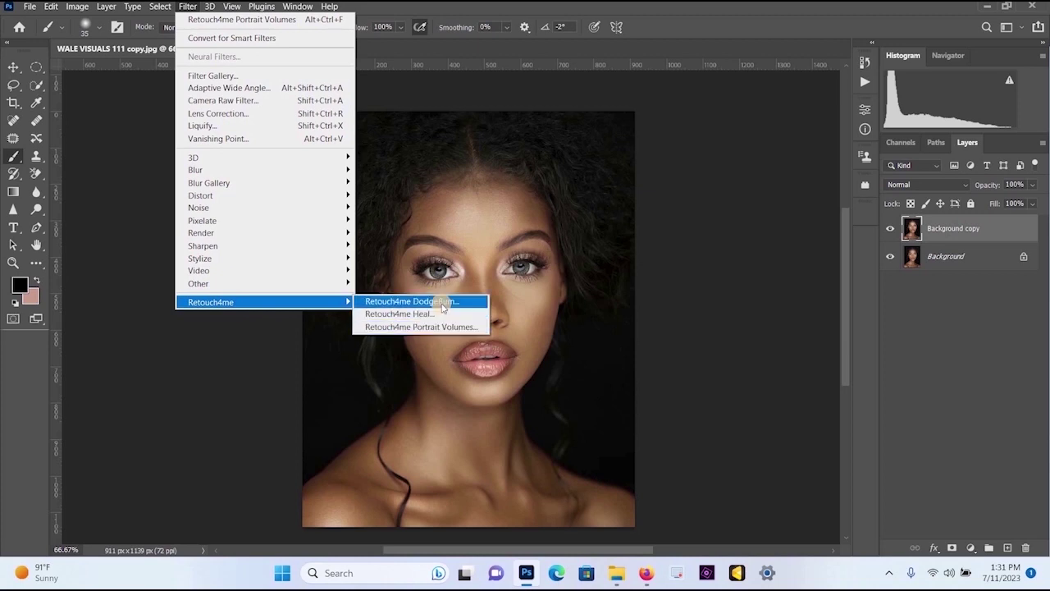